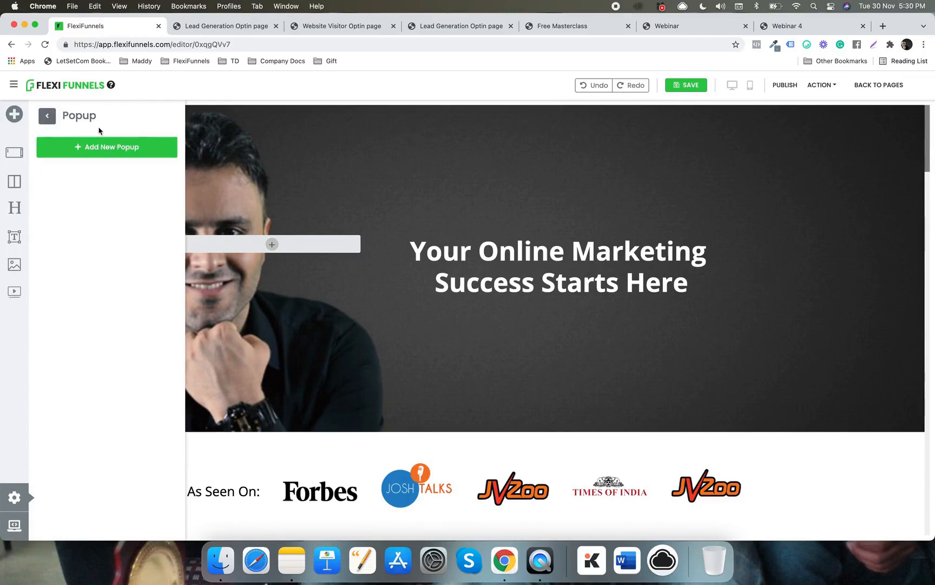
- Create a new popup named SB 1
{"action": "left_click", "coordinate": [104, 145]}
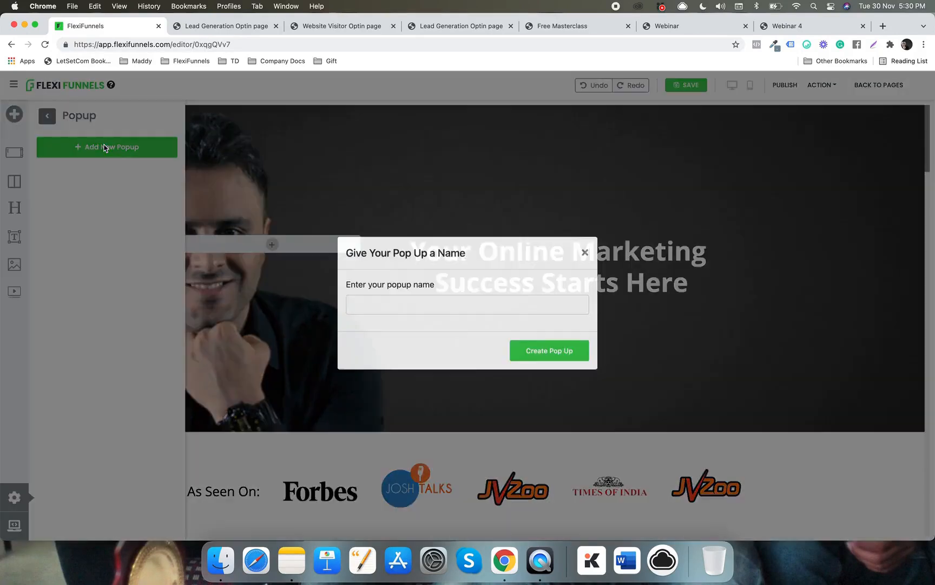
{"action": "left_click", "coordinate": [417, 308]}
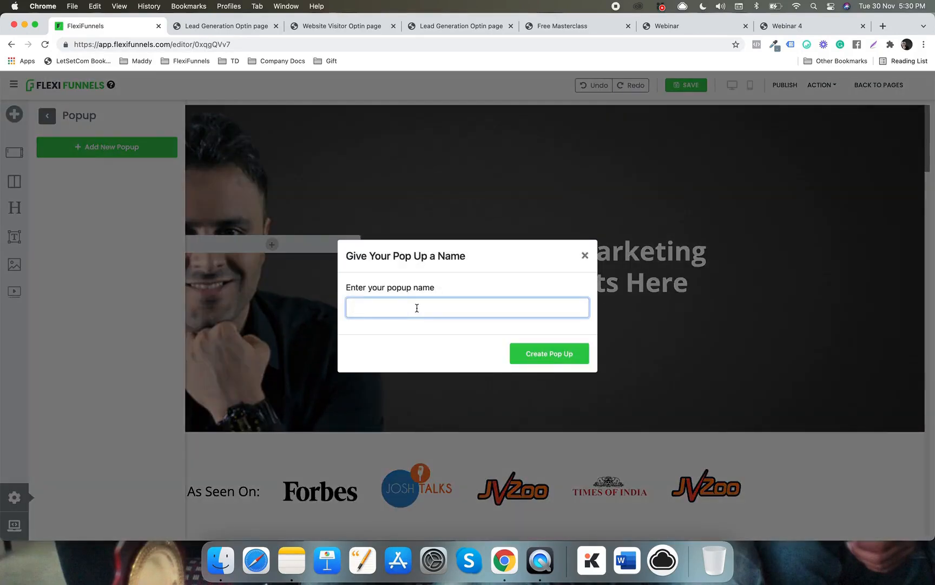
{"action": "left_click", "coordinate": [551, 357]}
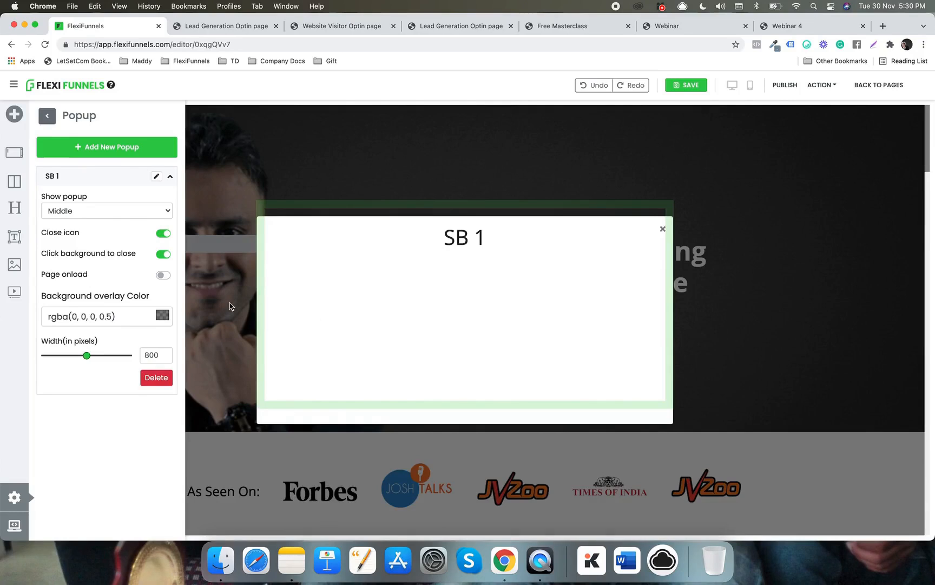
- Add a Sub Headline element below the SB 1 headline in the popup
{"action": "mouse_move", "coordinate": [302, 228]}
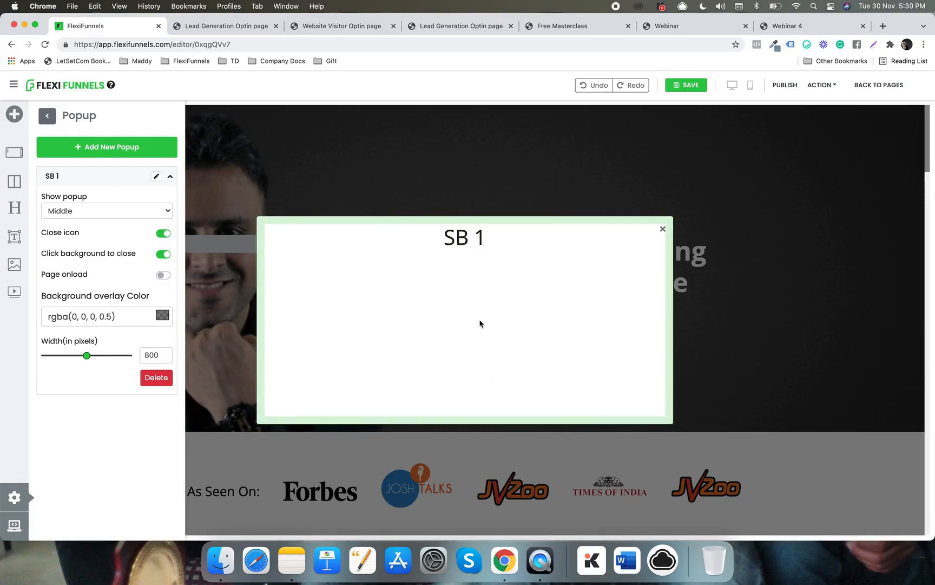
{"action": "mouse_move", "coordinate": [456, 248]}
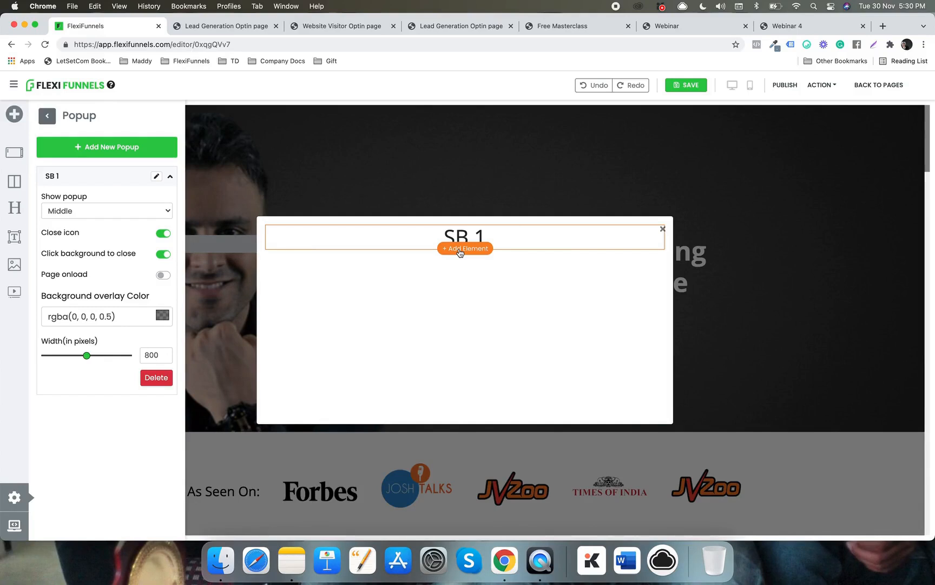
{"action": "left_click", "coordinate": [459, 250]}
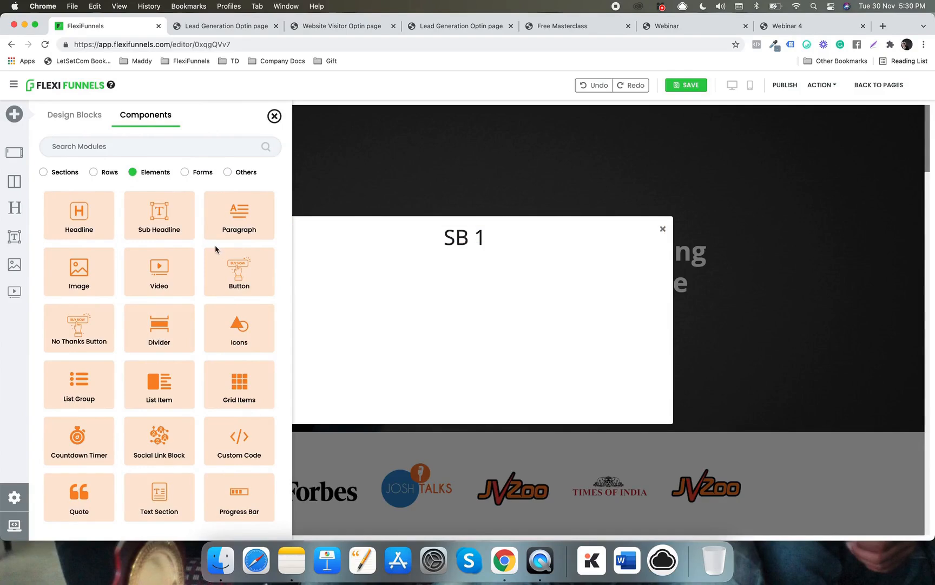
{"action": "left_click_drag", "start_coordinate": [159, 213], "coordinate": [429, 257]}
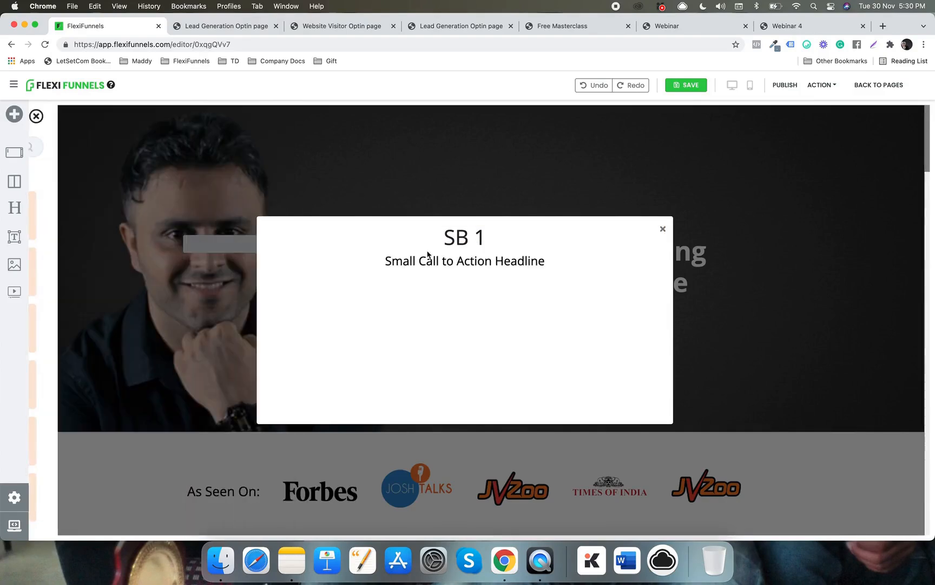
- Replace the popup's headline text with "Large Headline"
{"action": "left_click", "coordinate": [492, 237]}
{"action": "triple_click", "coordinate": [491, 234]}
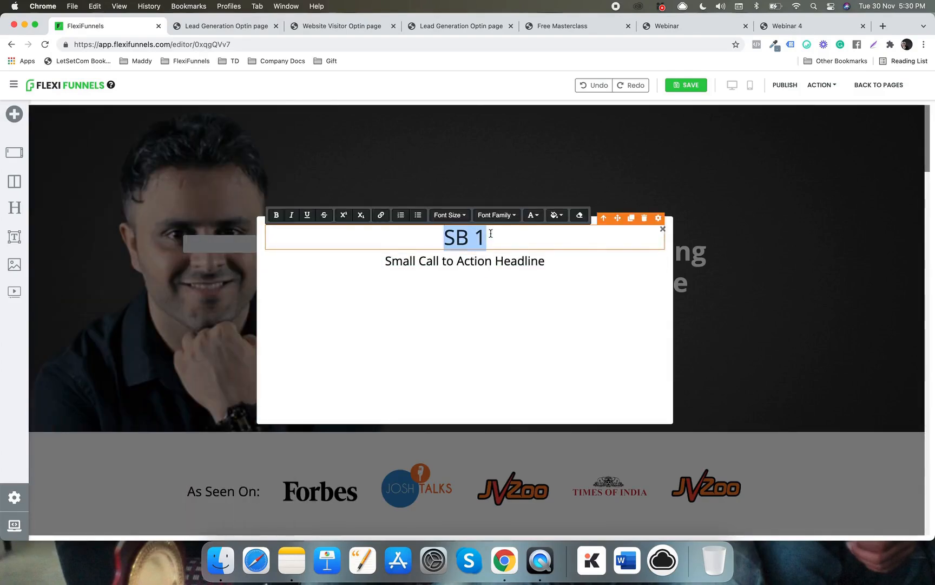
{"action": "type", "text": "Large G"}
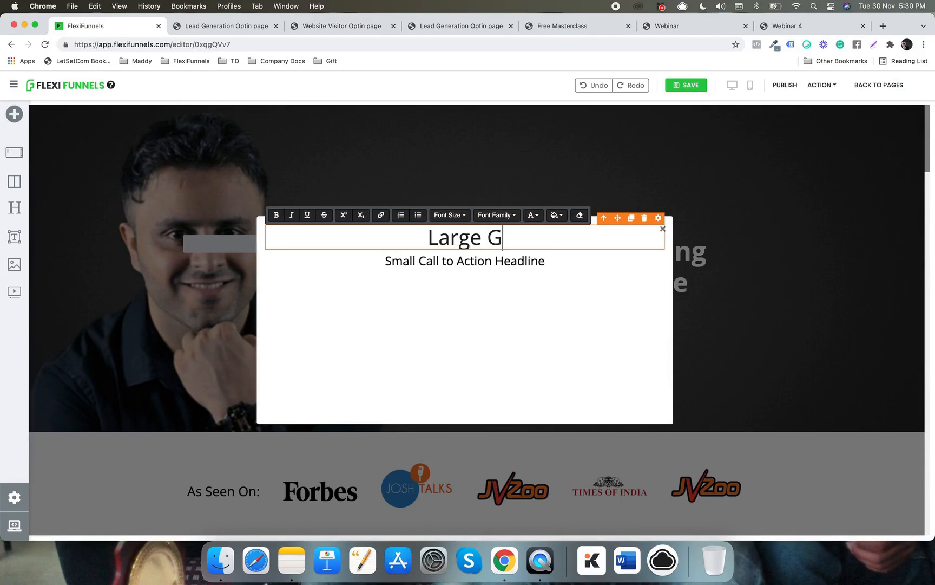
{"action": "key", "text": "BackSpace"}
{"action": "type", "text": "Headline"}
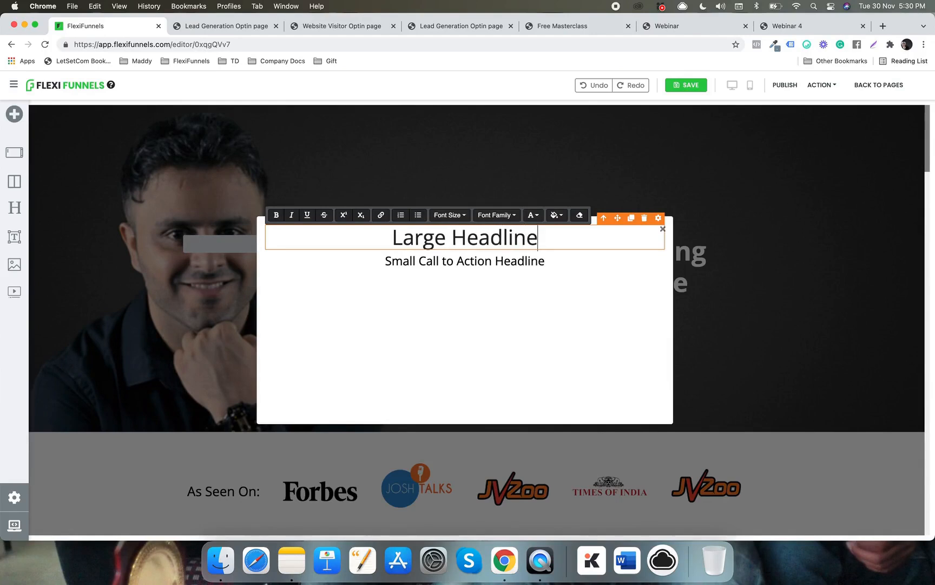
{"action": "left_click", "coordinate": [527, 275]}
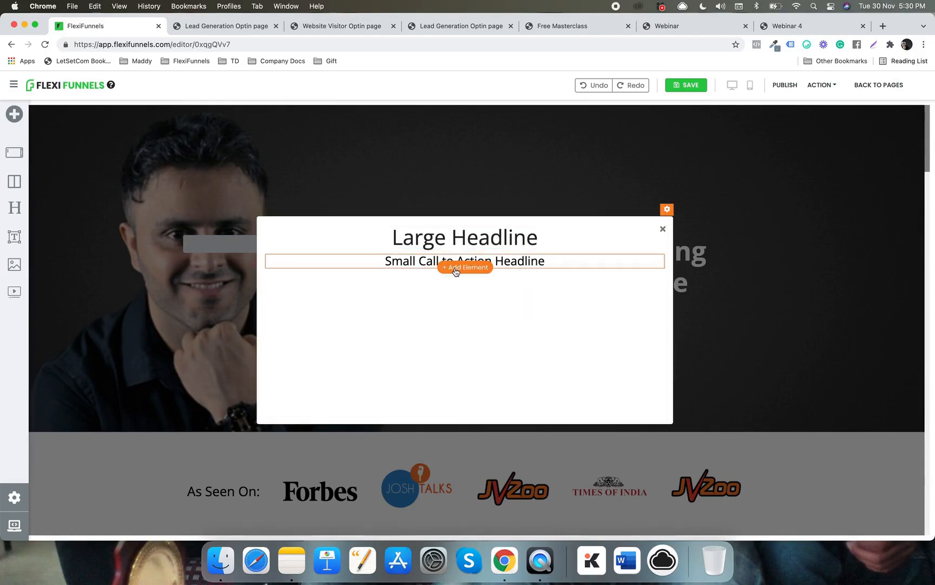
- Add a Video element below the popup's sub headline and a Button element beneath the video
{"action": "left_click", "coordinate": [457, 267]}
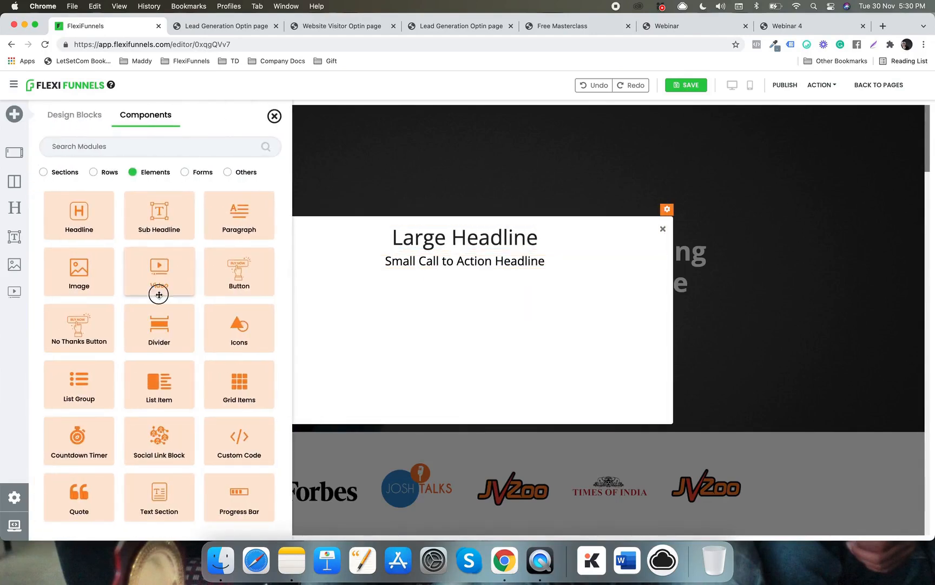
{"action": "left_click", "coordinate": [157, 297]}
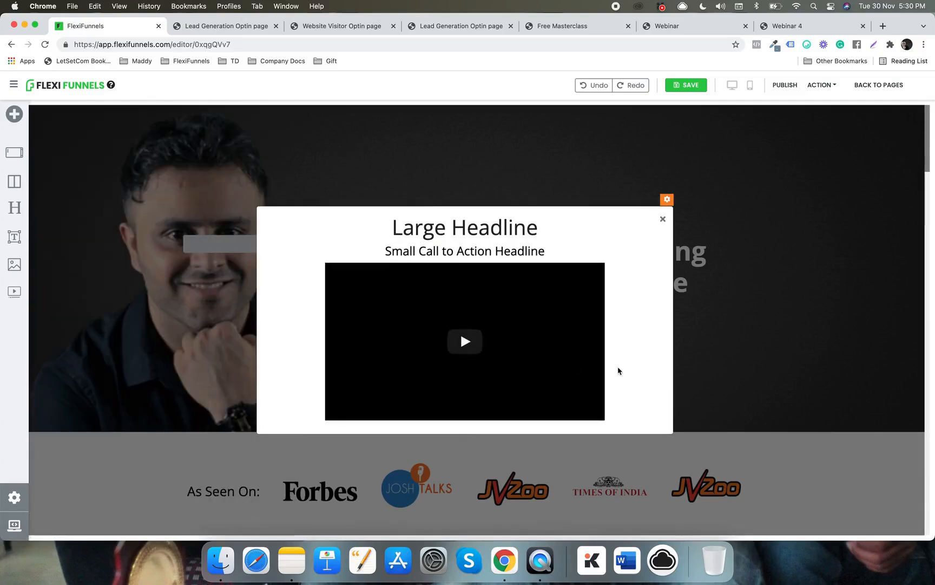
{"action": "scroll", "coordinate": [618, 372], "scroll_direction": "down", "scroll_amount": 2}
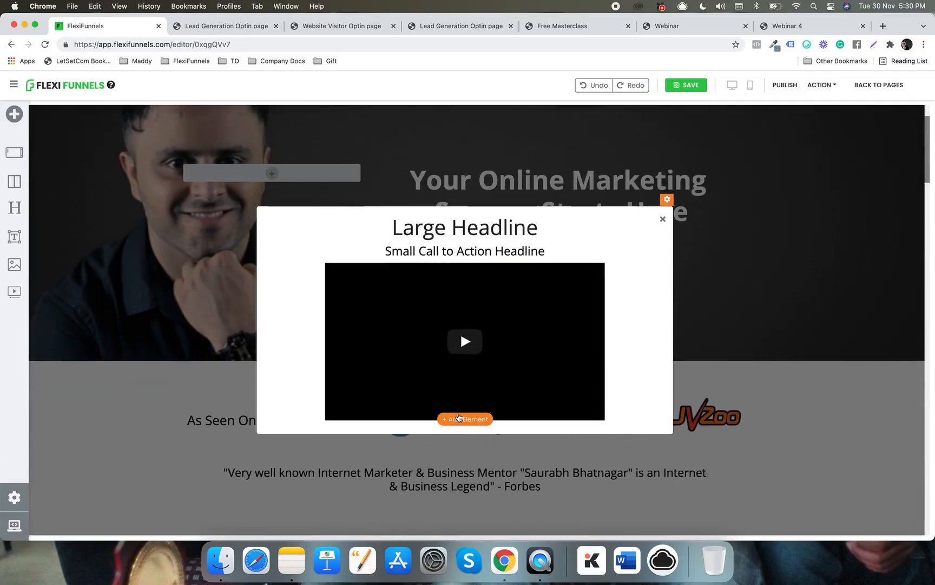
{"action": "left_click", "coordinate": [459, 419]}
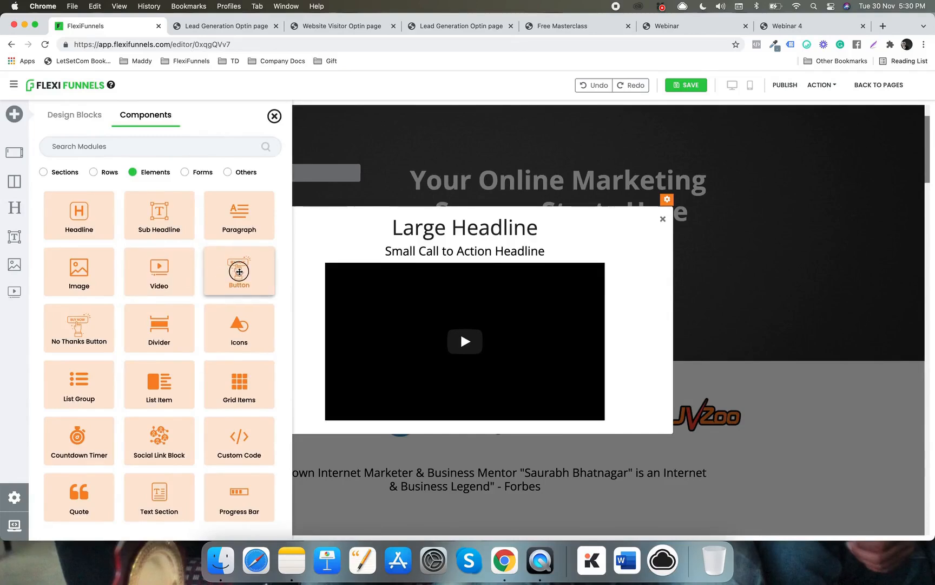
{"action": "left_click", "coordinate": [237, 270]}
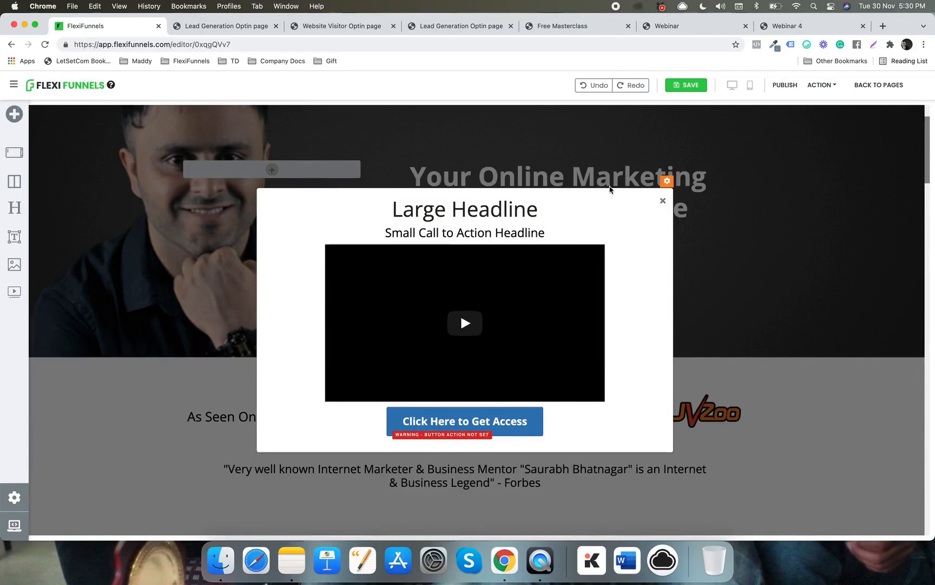
- Try gray, purple and red as the popup box's solid background colour, settling on orange #FF5722
{"action": "left_click", "coordinate": [672, 184]}
{"action": "left_click", "coordinate": [791, 214]}
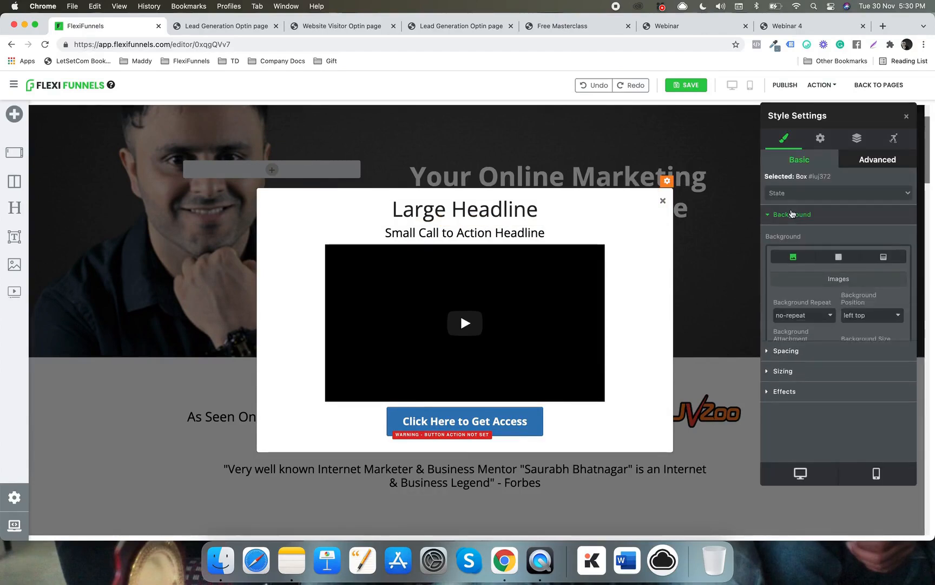
{"action": "left_click", "coordinate": [835, 258]}
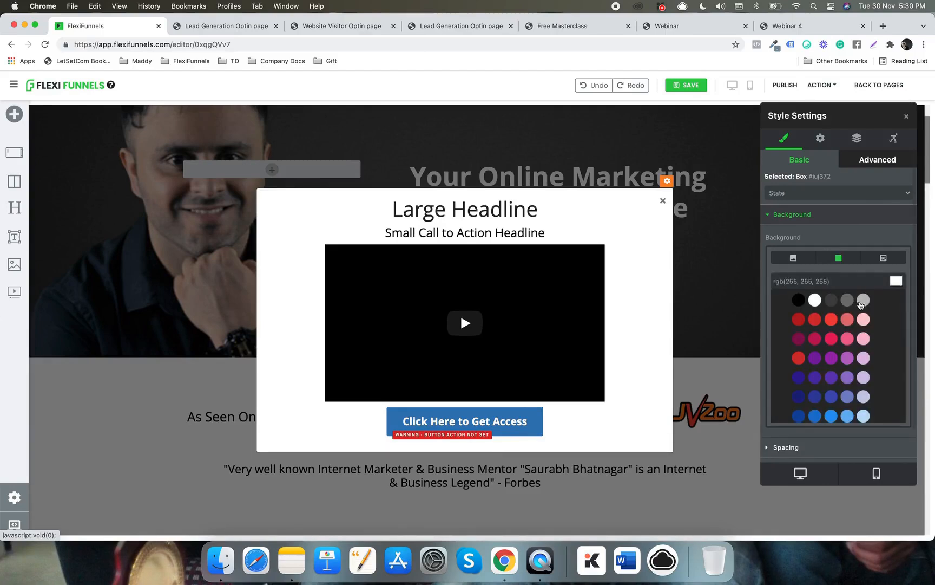
{"action": "left_click", "coordinate": [863, 301]}
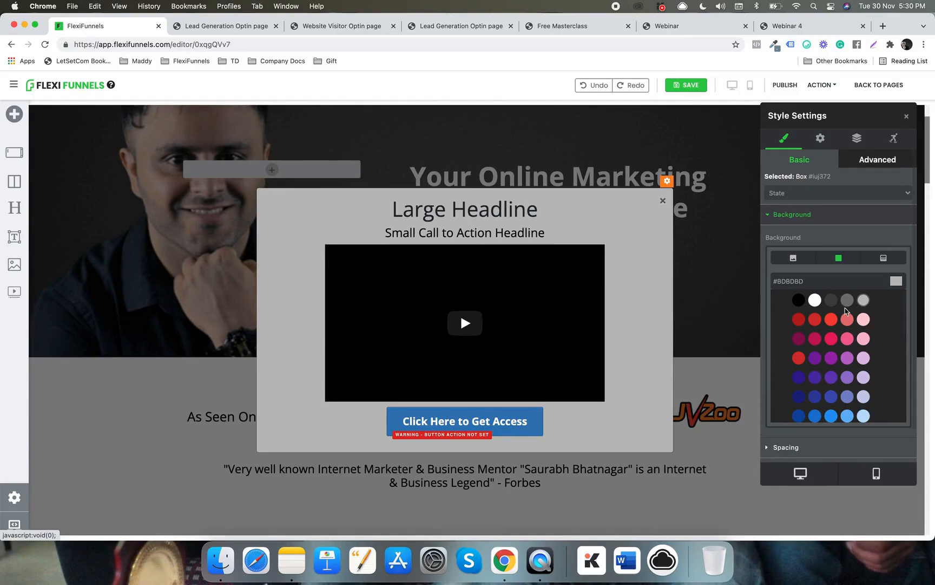
{"action": "left_click", "coordinate": [832, 357]}
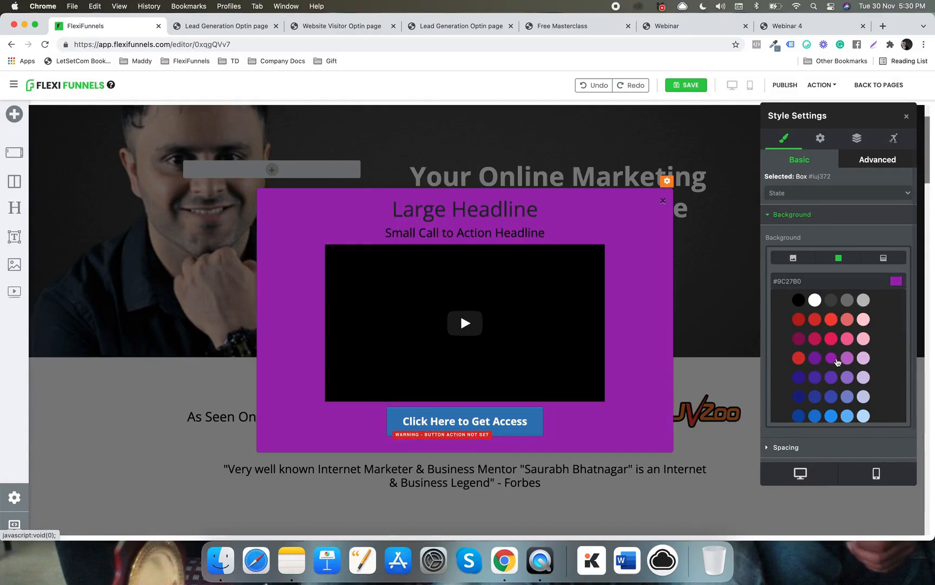
{"action": "left_click", "coordinate": [795, 321]}
{"action": "scroll", "coordinate": [824, 364], "scroll_direction": "down", "scroll_amount": 5}
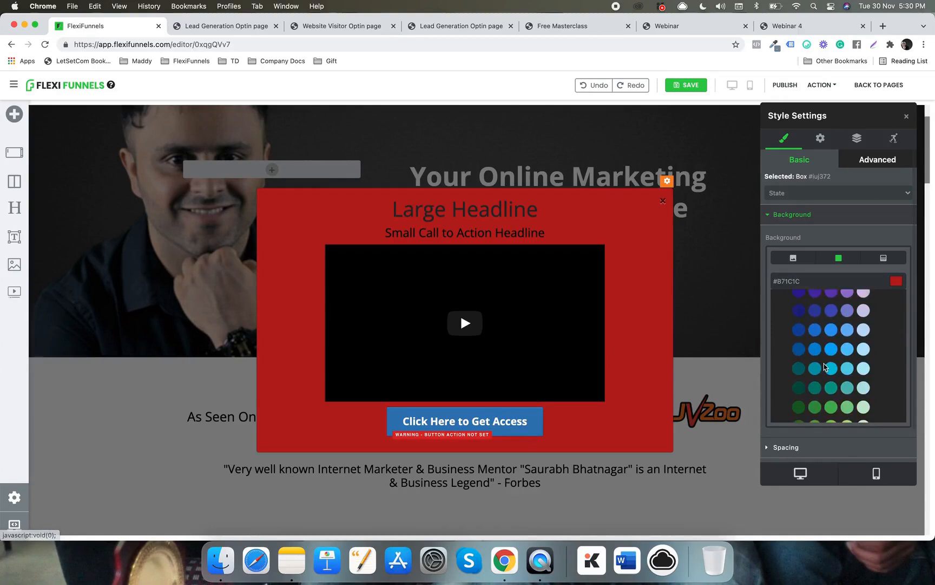
{"action": "scroll", "coordinate": [824, 365], "scroll_direction": "down", "scroll_amount": 2}
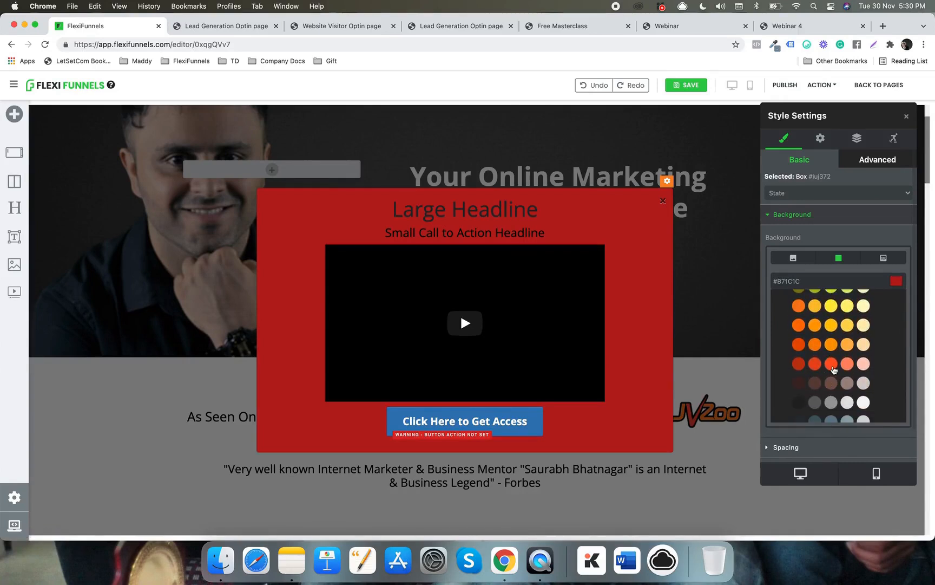
{"action": "left_click", "coordinate": [832, 364]}
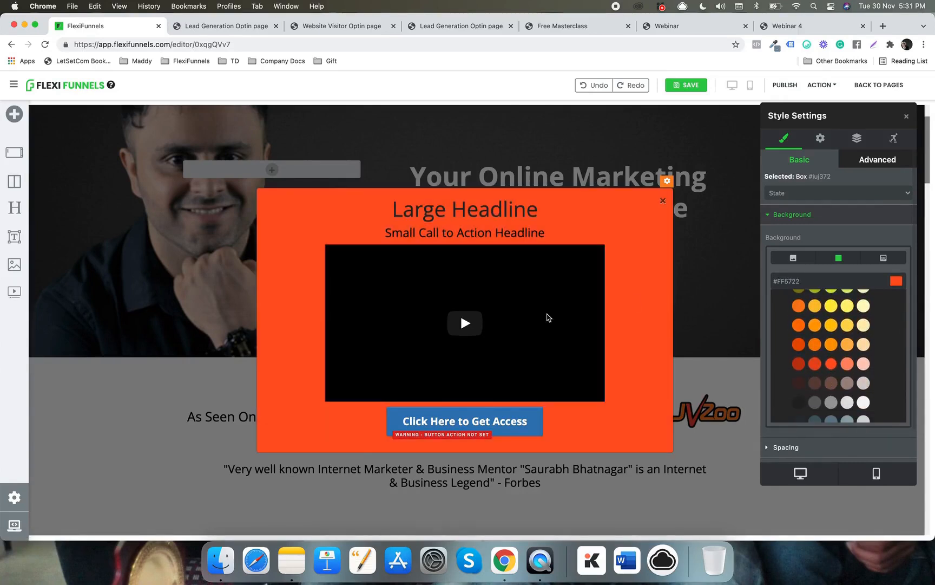
- Set the text colour of the popup's Large Headline to white #FFFFFF
{"action": "left_click", "coordinate": [439, 210]}
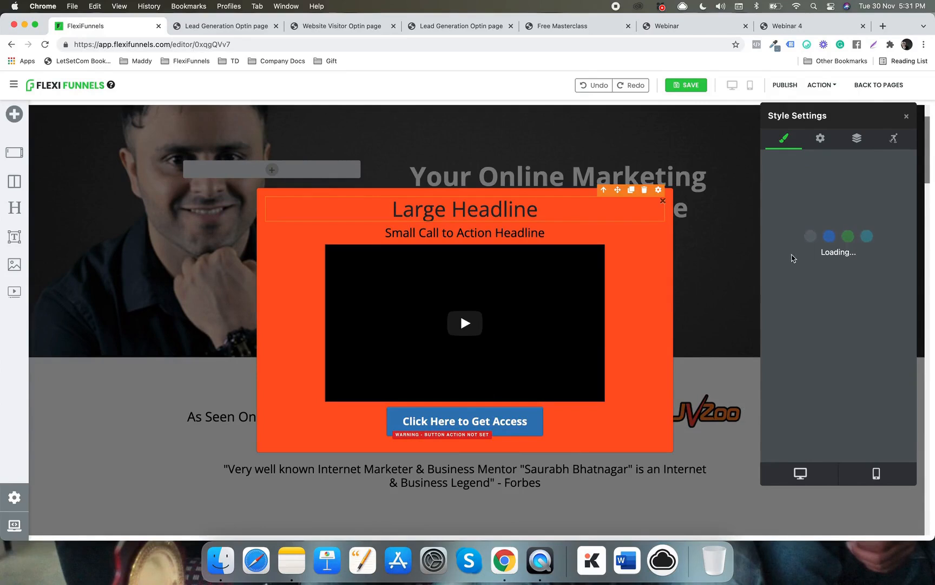
{"action": "left_click", "coordinate": [790, 214]}
{"action": "scroll", "coordinate": [819, 258], "scroll_direction": "down", "scroll_amount": 5}
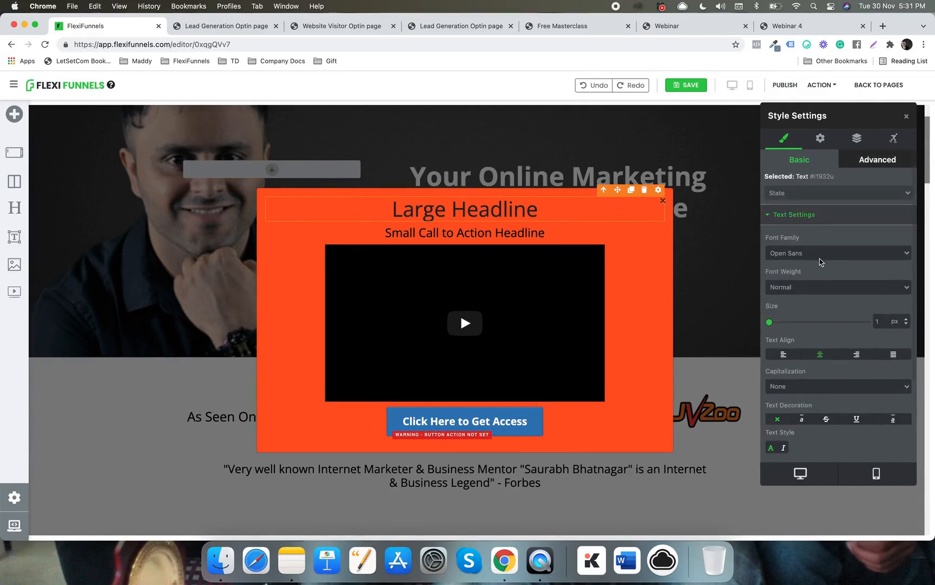
{"action": "left_click", "coordinate": [814, 386]}
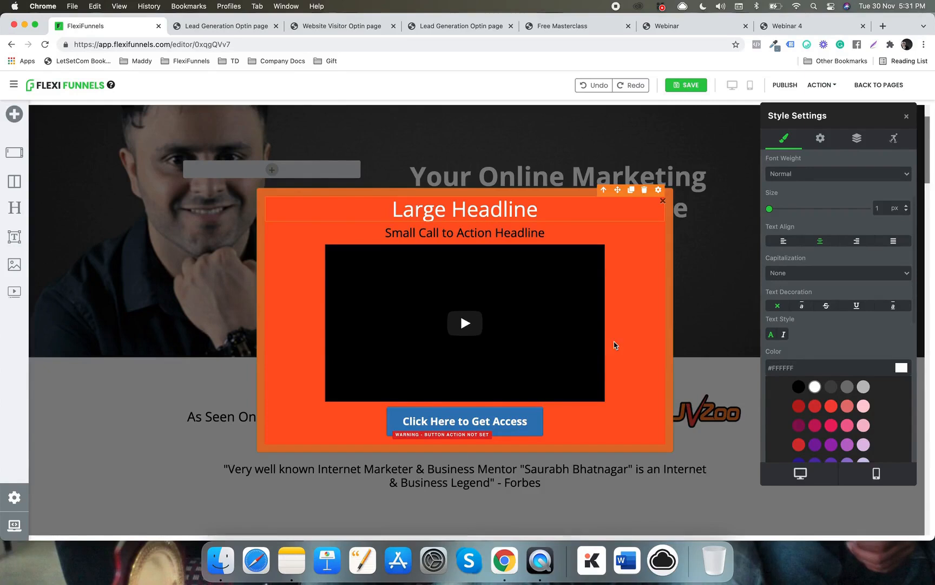
- Add an Image element below the button in the popup
{"action": "scroll", "coordinate": [596, 348], "scroll_direction": "down", "scroll_amount": 1}
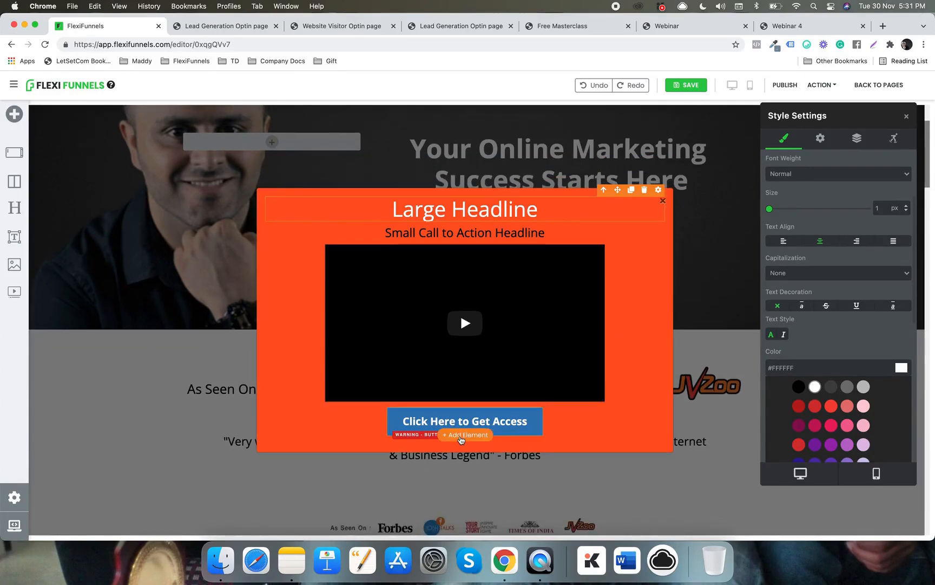
{"action": "left_click", "coordinate": [467, 435]}
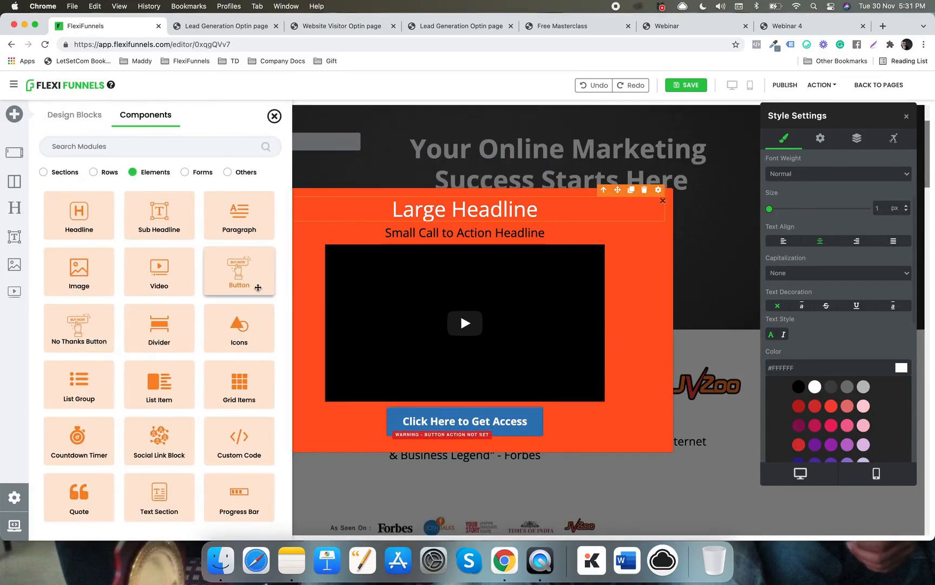
{"action": "left_click_drag", "start_coordinate": [257, 287], "coordinate": [477, 411]}
{"action": "scroll", "coordinate": [458, 411], "scroll_direction": "down", "scroll_amount": 2}
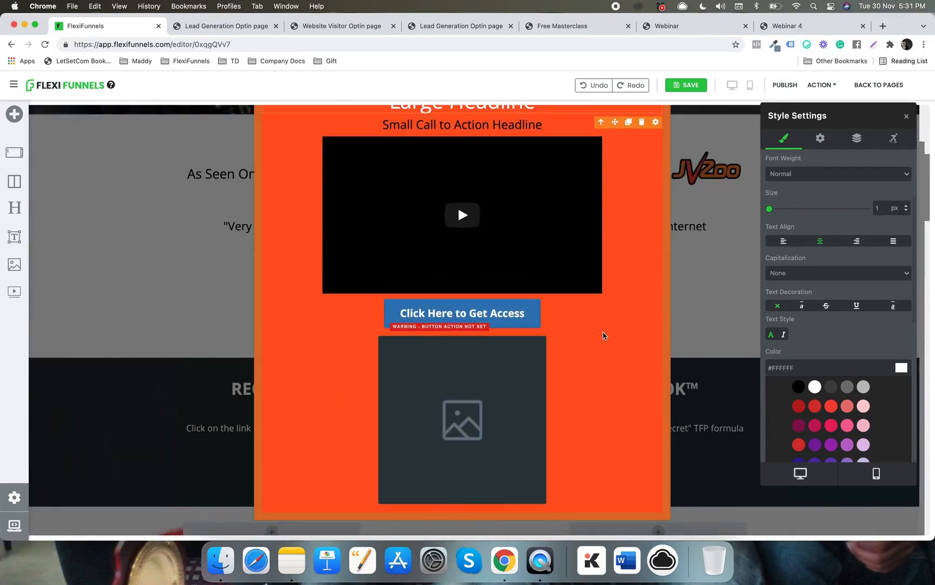
{"action": "scroll", "coordinate": [604, 336], "scroll_direction": "up", "scroll_amount": 2}
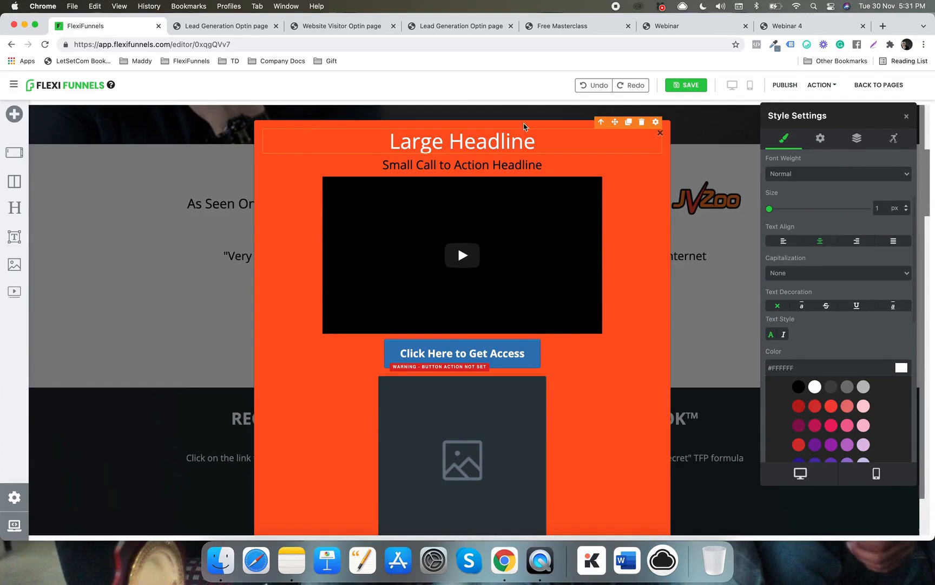
- Delete the image placeholder below the popup's button
{"action": "left_click", "coordinate": [641, 215]}
{"action": "left_click", "coordinate": [542, 234]}
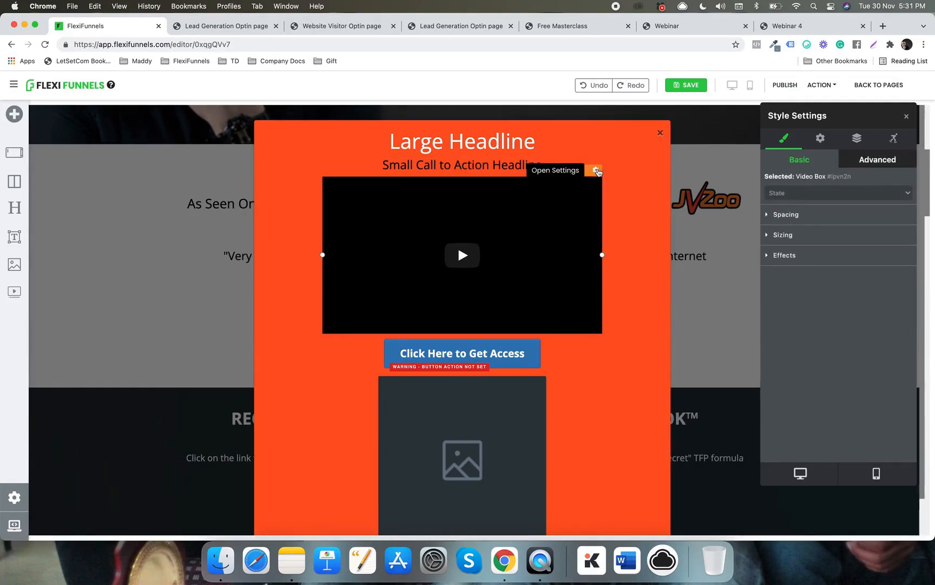
{"action": "left_click", "coordinate": [500, 448]}
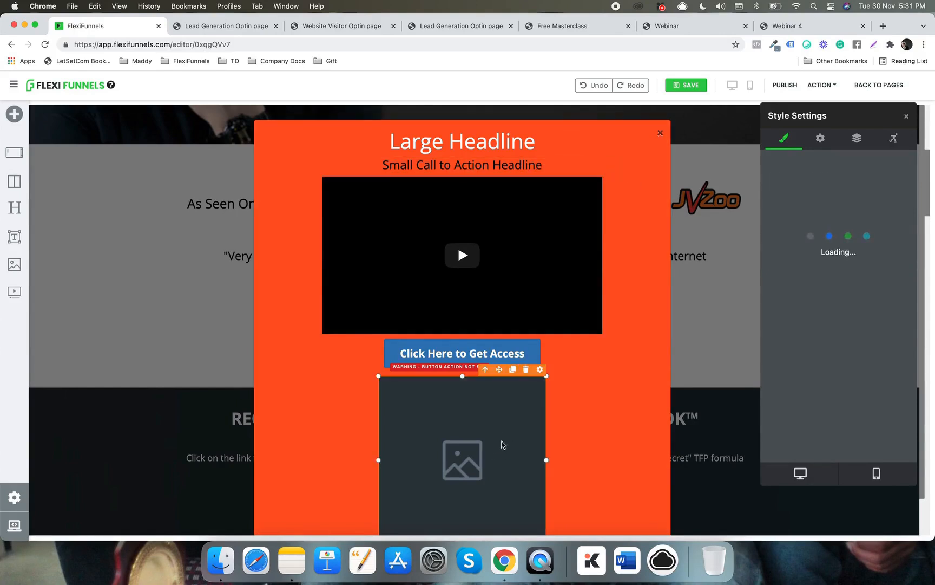
{"action": "left_click", "coordinate": [526, 371]}
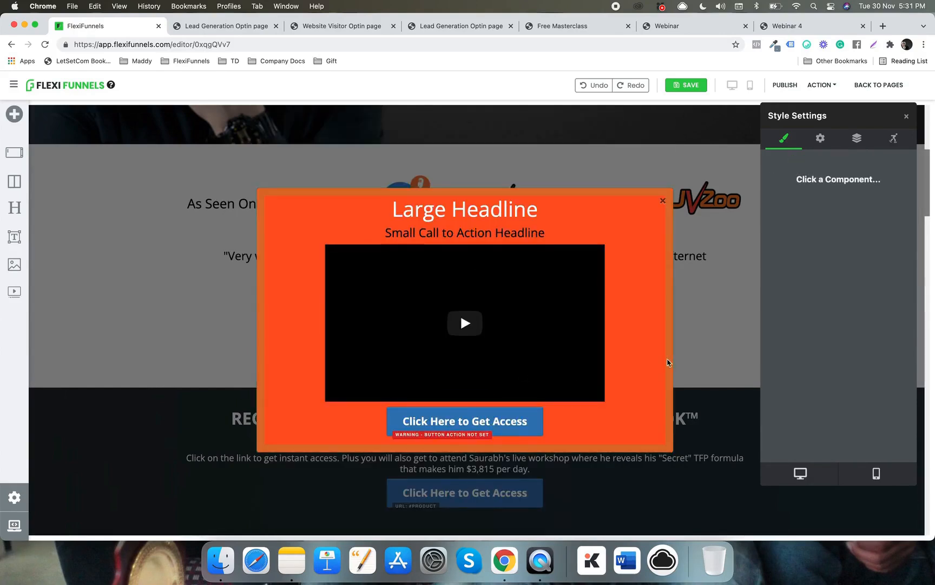
{"action": "scroll", "coordinate": [690, 352], "scroll_direction": "up", "scroll_amount": 3}
{"action": "scroll", "coordinate": [691, 373], "scroll_direction": "up", "scroll_amount": 3}
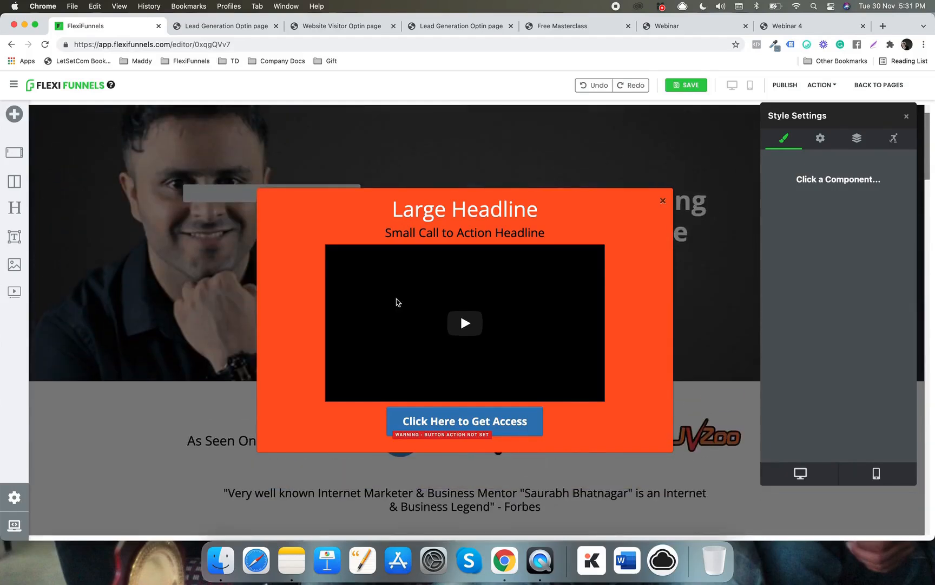
- View the three example opt-in pages and open the sign-up popup from each page's call-to-action button
{"action": "left_click", "coordinate": [243, 28]}
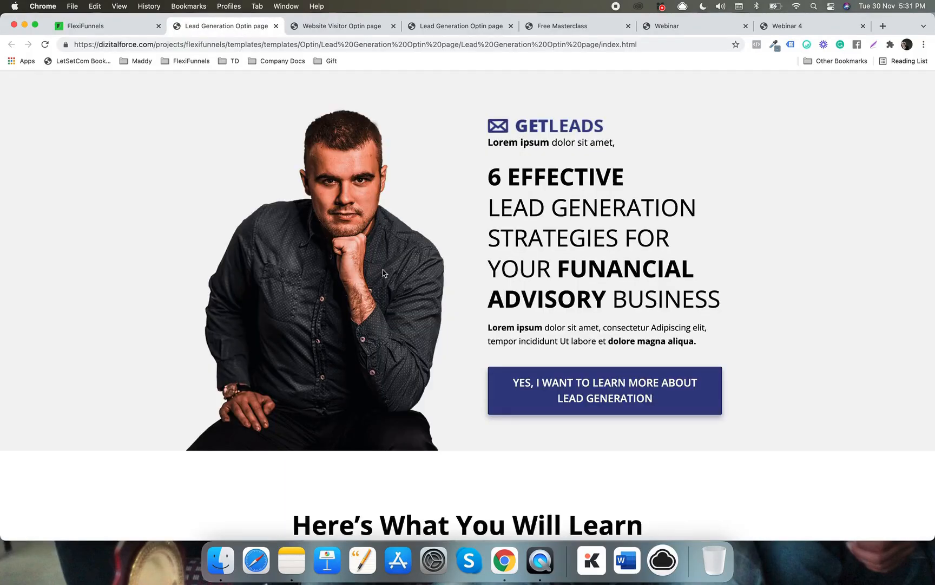
{"action": "left_click", "coordinate": [558, 384]}
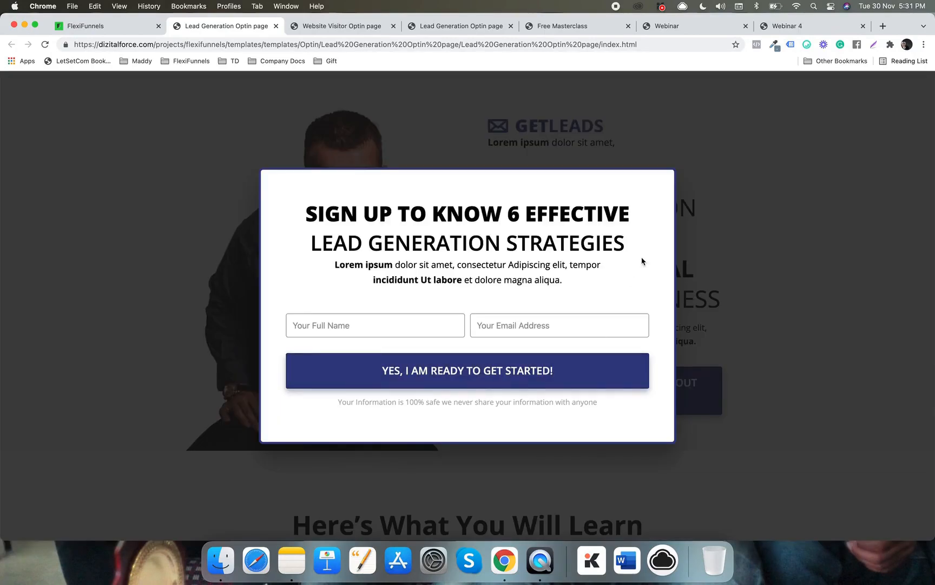
{"action": "left_click", "coordinate": [390, 28]}
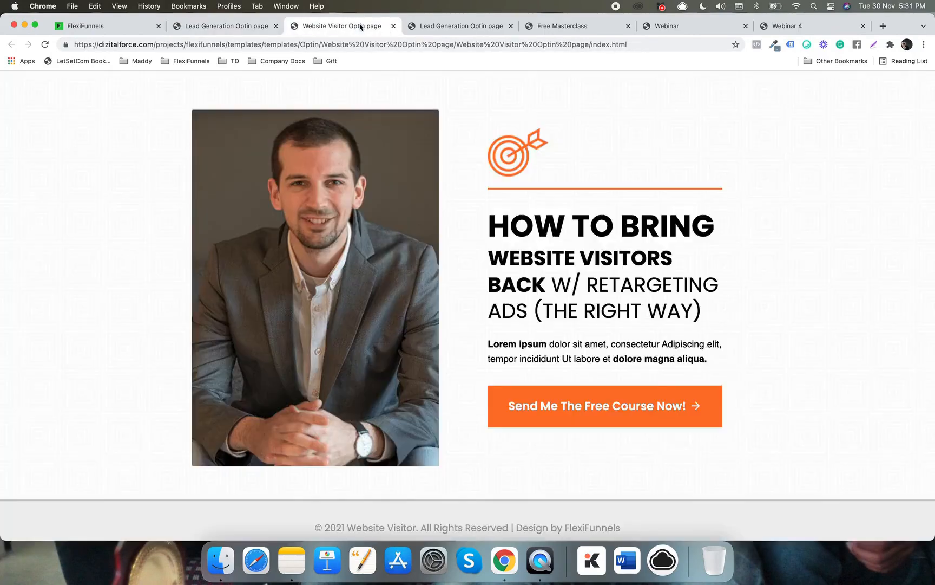
{"action": "left_click", "coordinate": [601, 416]}
{"action": "left_click", "coordinate": [443, 26]}
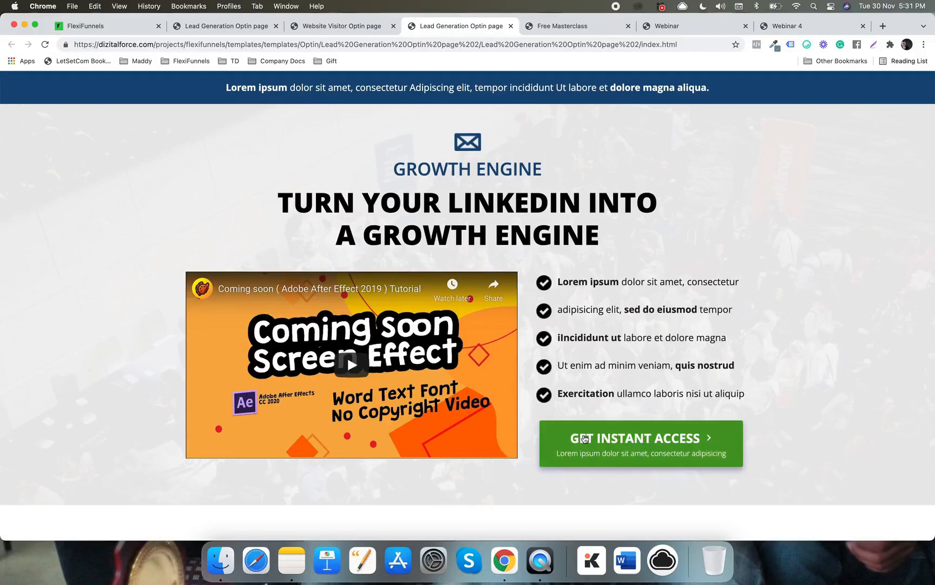
{"action": "left_click", "coordinate": [641, 441]}
- View the Free Masterclass, Webinar and Webinar 4 example pages and open the registration popup on each
{"action": "left_click", "coordinate": [567, 29]}
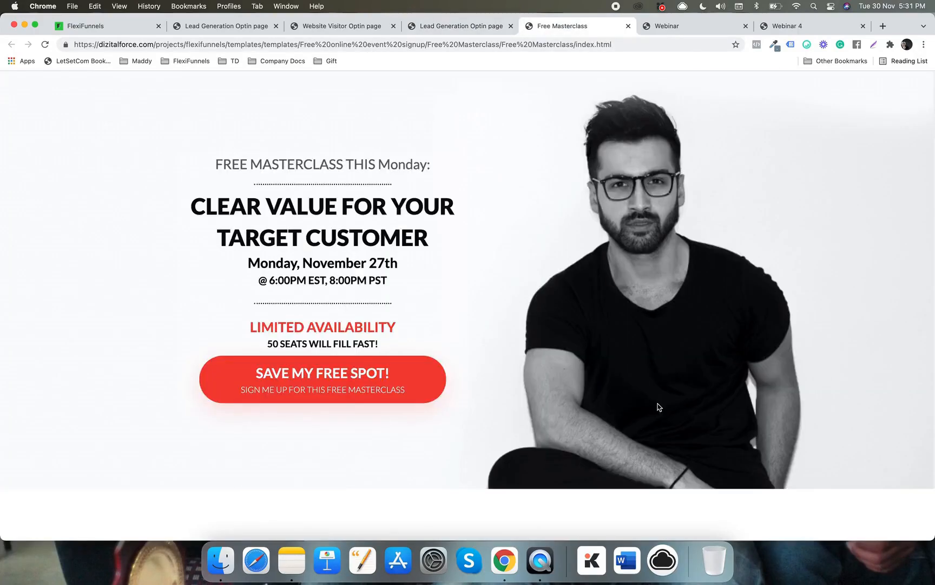
{"action": "left_click", "coordinate": [362, 377]}
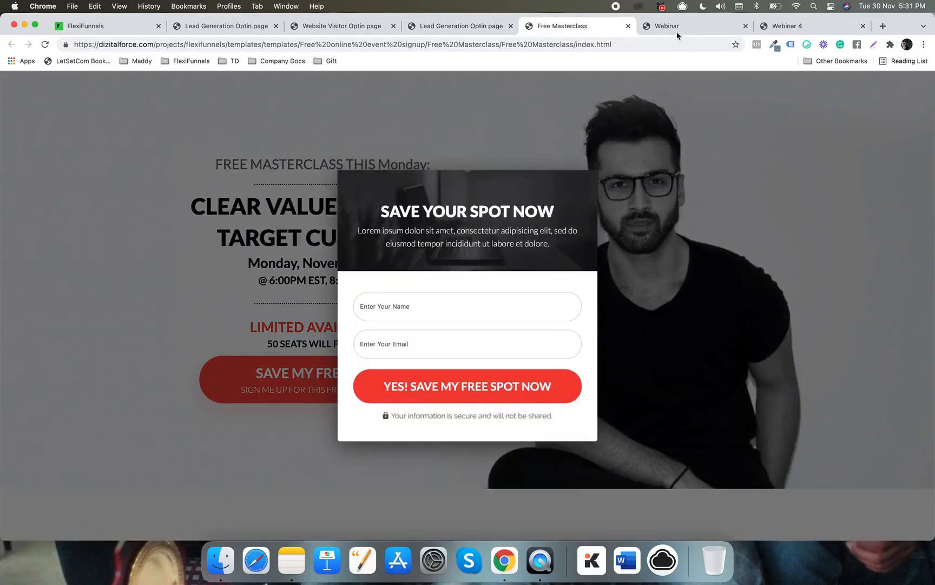
{"action": "left_click", "coordinate": [672, 27]}
{"action": "left_click", "coordinate": [468, 294]}
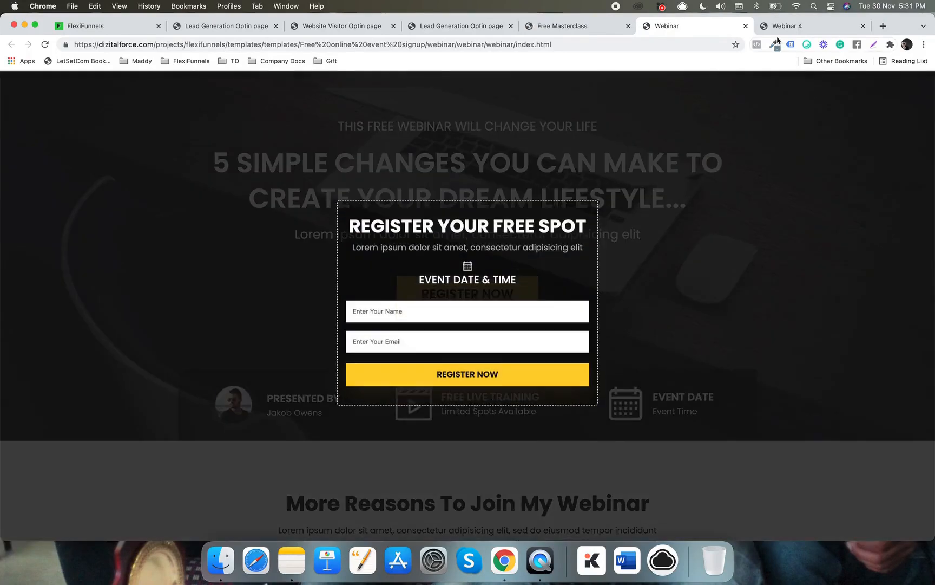
{"action": "left_click", "coordinate": [784, 26]}
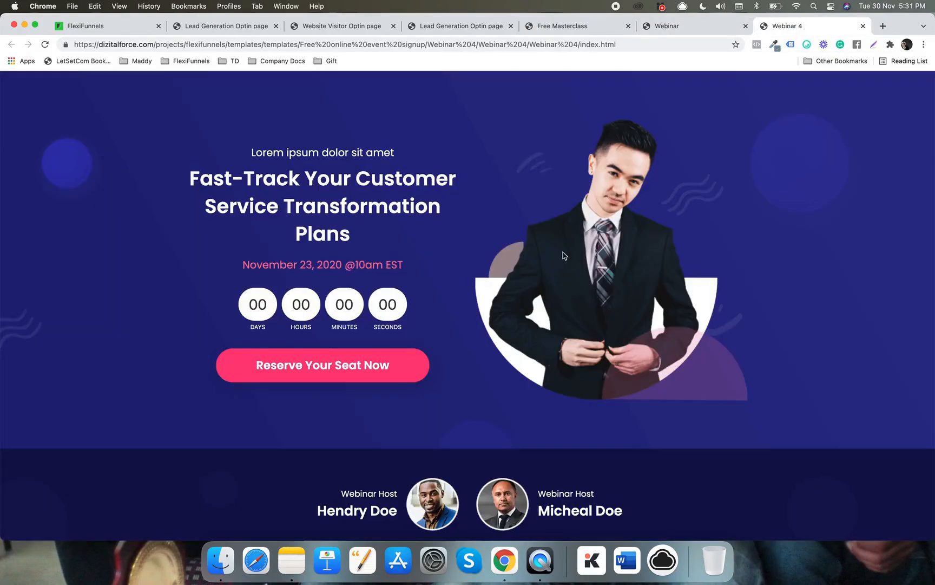
{"action": "left_click", "coordinate": [340, 363]}
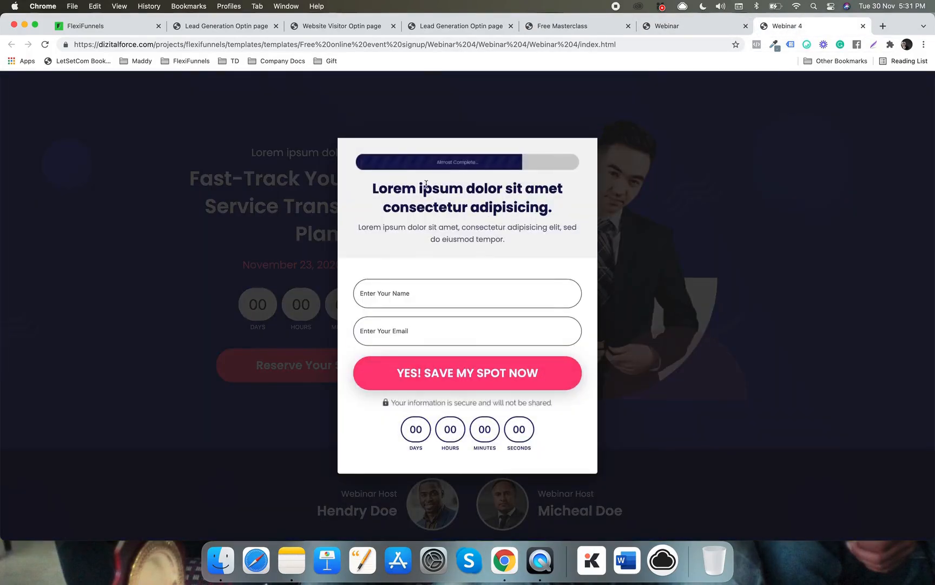
- Return to the FlexiFunnels editor, close the popup preview and expand the settings of the SB 1 popup
{"action": "left_click", "coordinate": [125, 30]}
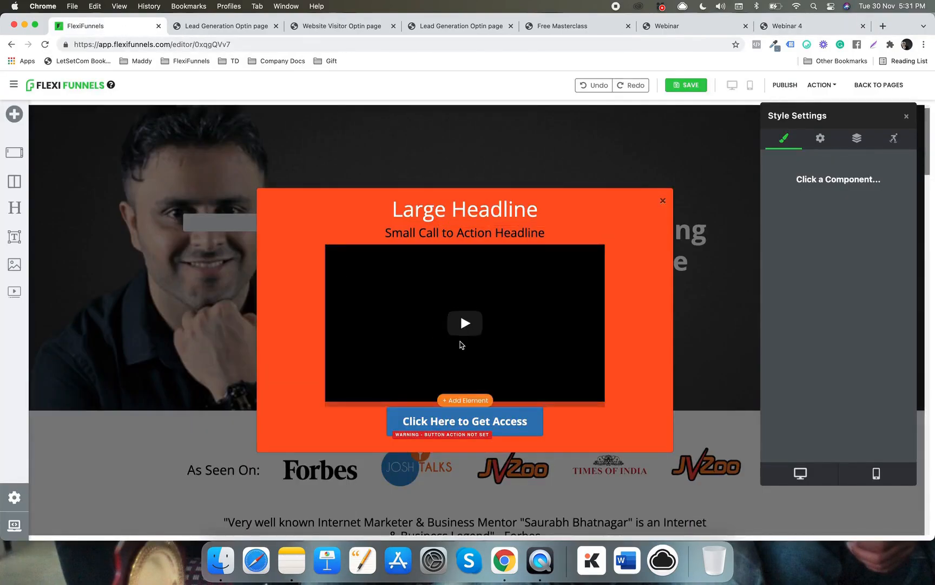
{"action": "left_click", "coordinate": [662, 201]}
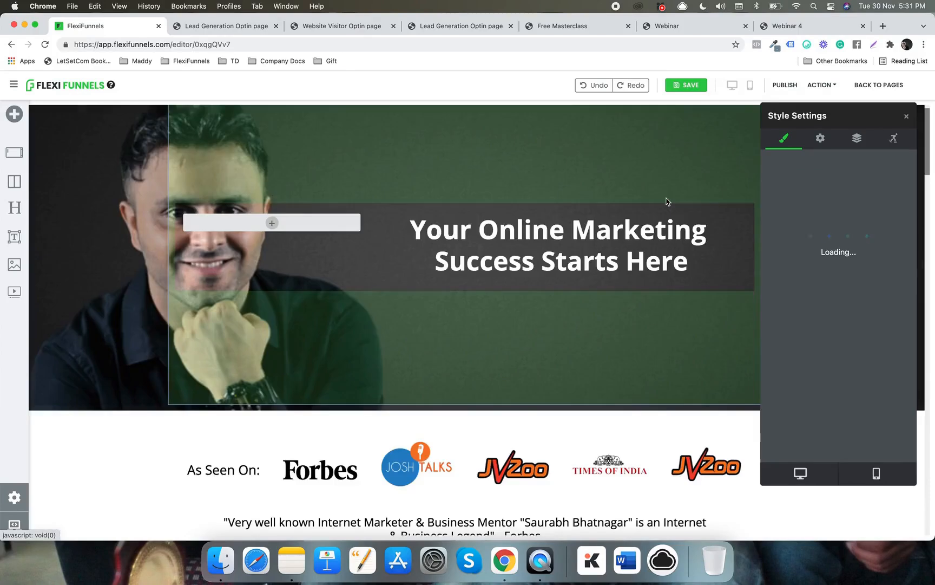
{"action": "left_click", "coordinate": [14, 497]}
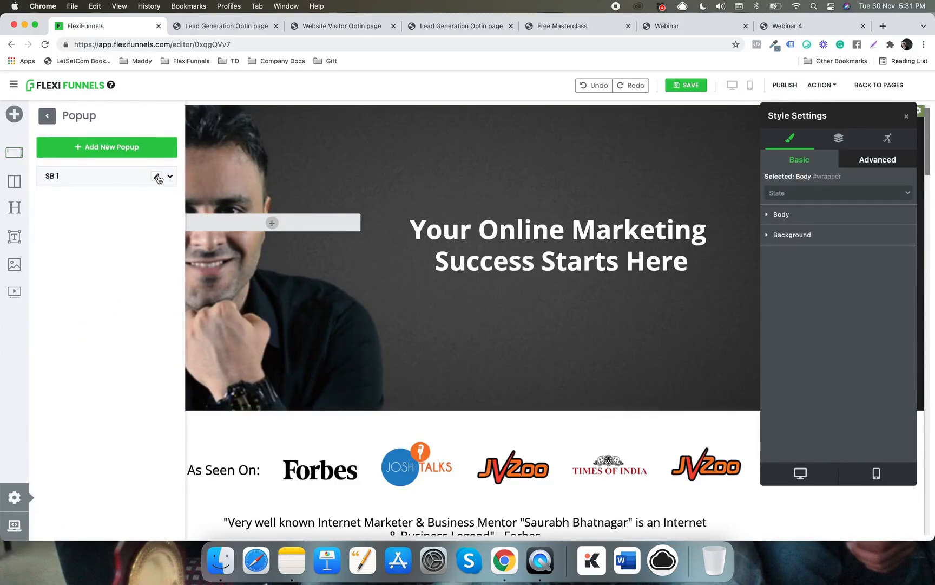
{"action": "left_click", "coordinate": [157, 177]}
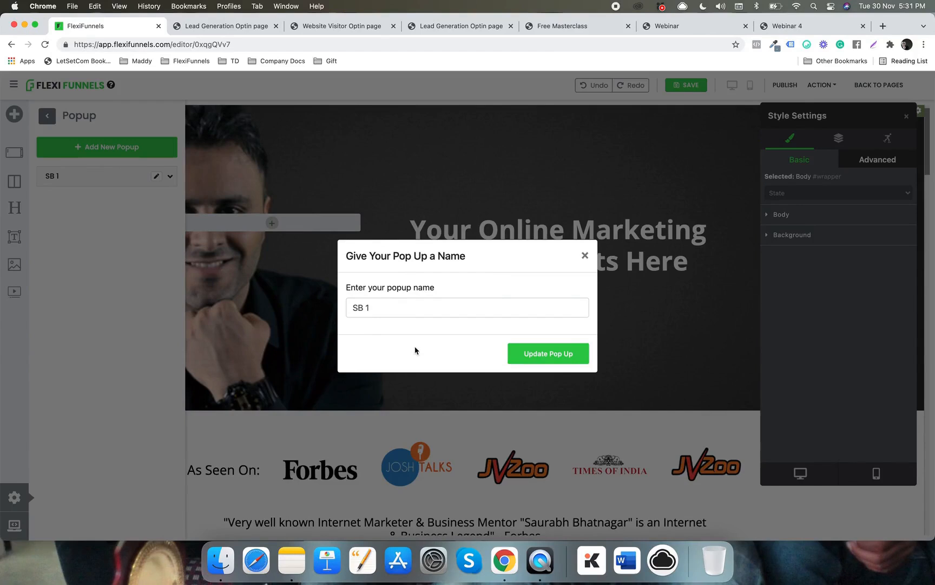
{"action": "left_click", "coordinate": [584, 256]}
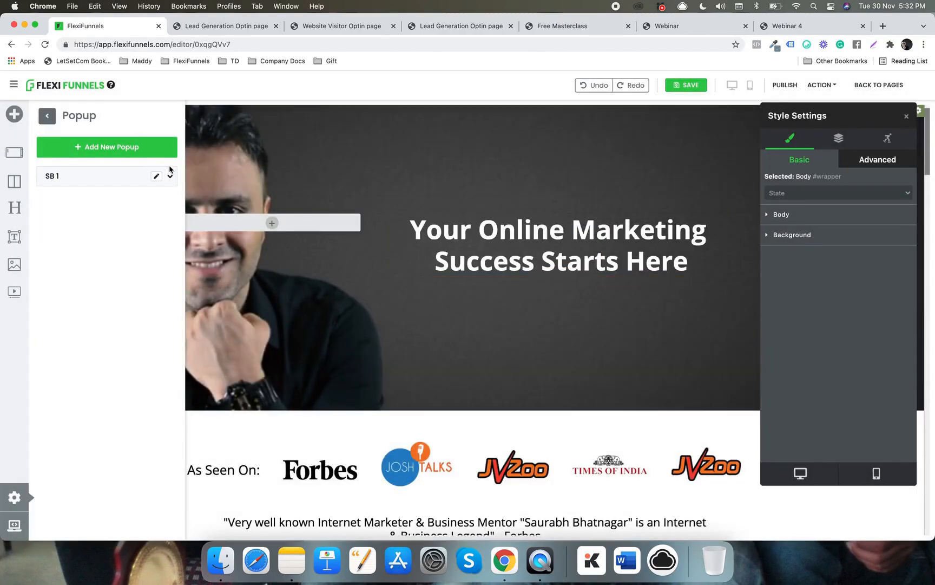
{"action": "left_click", "coordinate": [171, 177]}
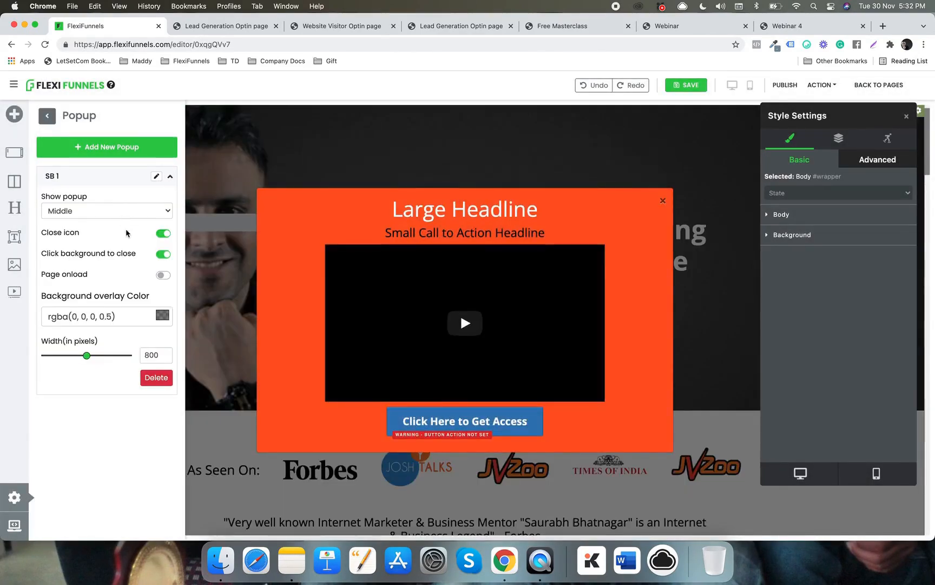
- Set the SB 1 popup to show in the middle, without a close icon, and to open on page load
{"action": "left_click", "coordinate": [146, 210]}
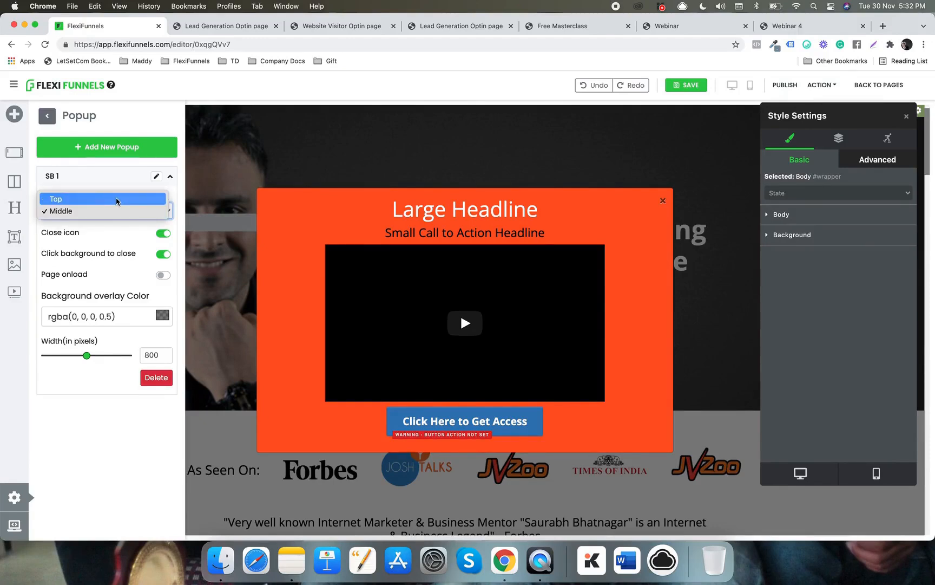
{"action": "left_click", "coordinate": [113, 221]}
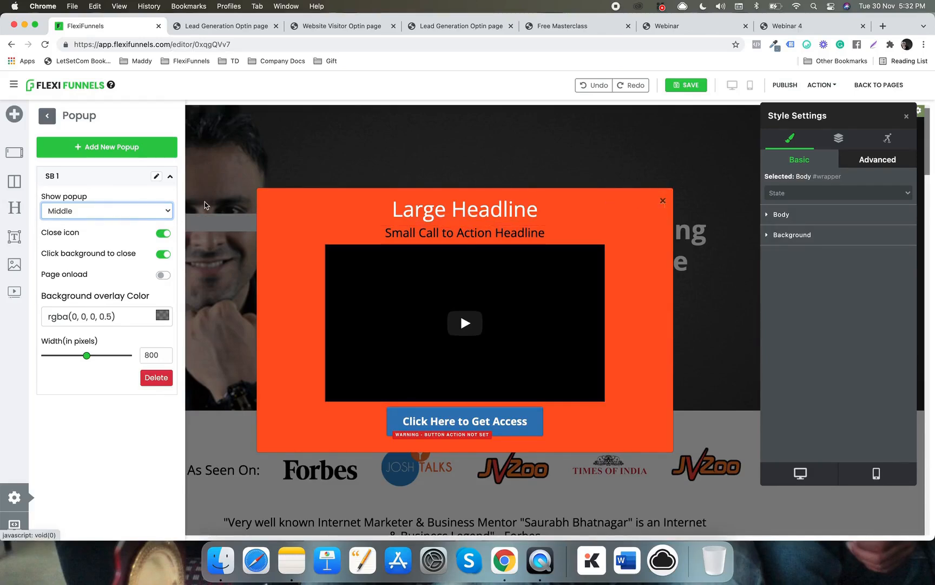
{"action": "left_click", "coordinate": [162, 234]}
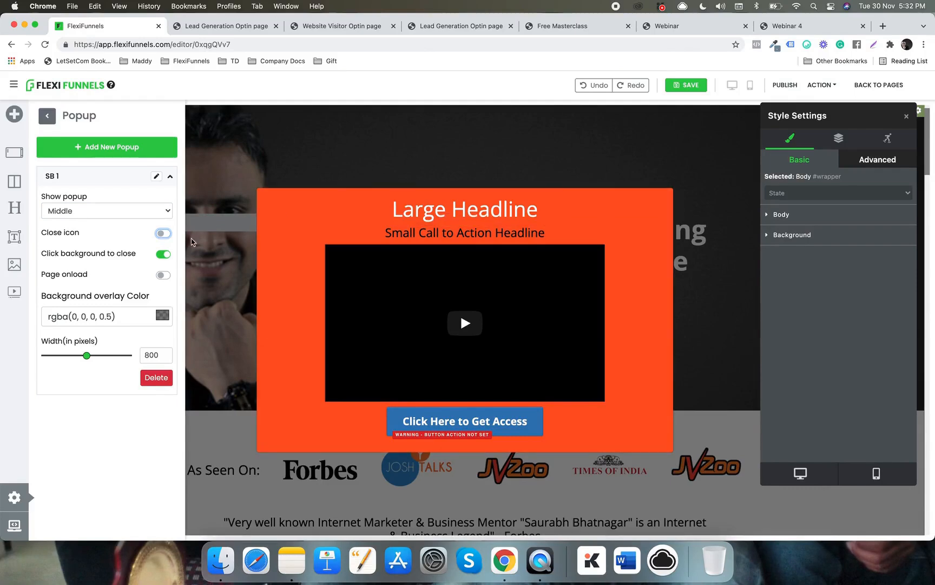
{"action": "left_click", "coordinate": [164, 235]}
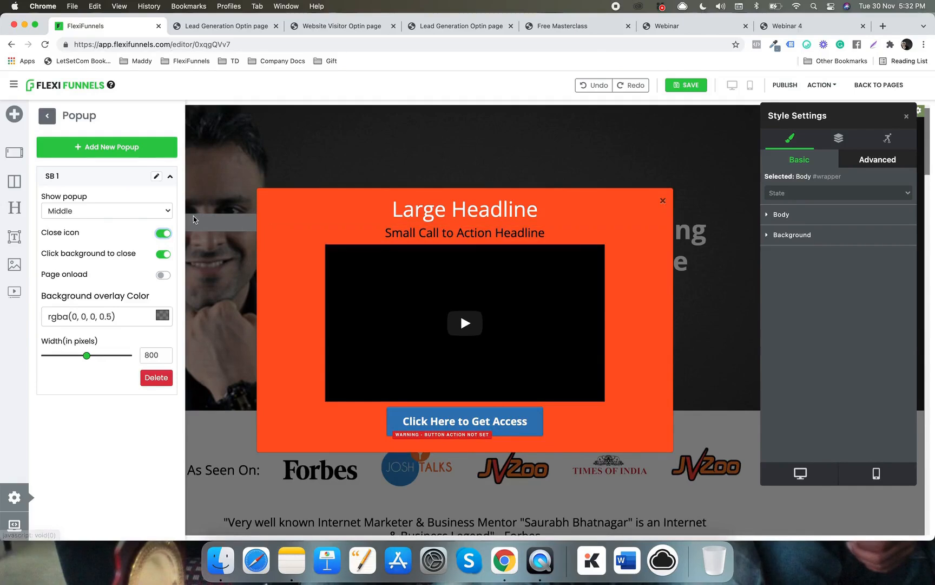
{"action": "left_click", "coordinate": [170, 233]}
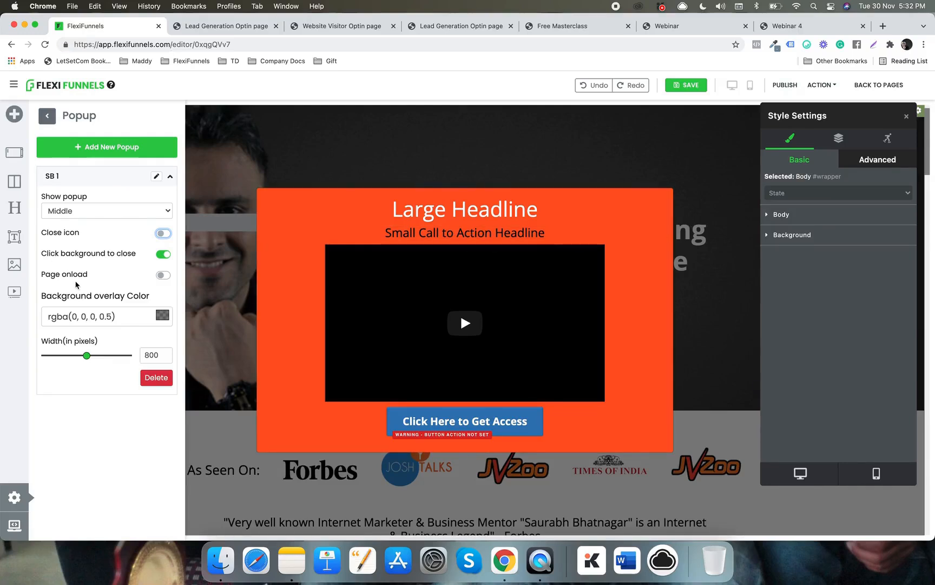
{"action": "left_click", "coordinate": [162, 275]}
- Set the SB 1 popup's background overlay colour to rgba(255, 255, 255, 0.66) and its width to 856 pixels
{"action": "left_click", "coordinate": [166, 318]}
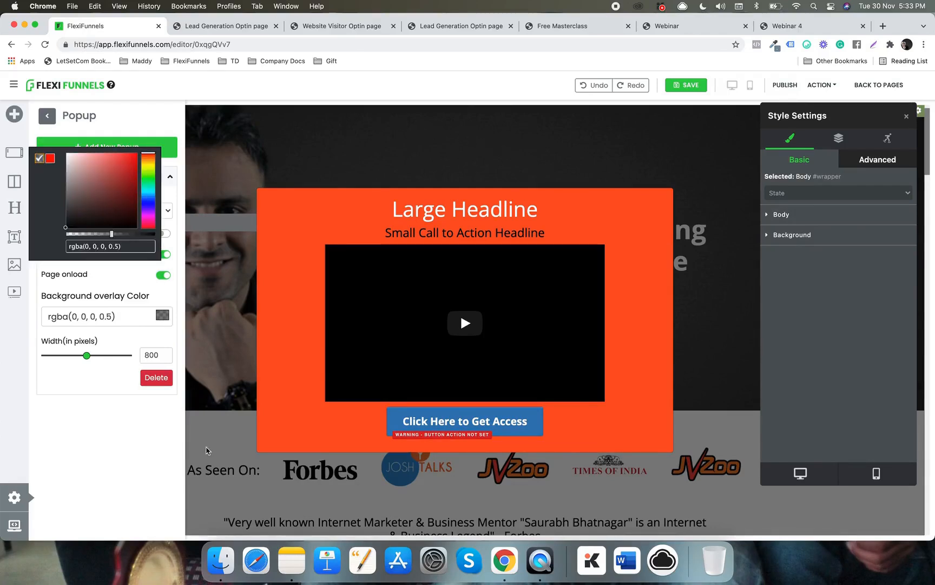
{"action": "left_click", "coordinate": [81, 189]}
{"action": "left_click_drag", "start_coordinate": [76, 181], "coordinate": [61, 150]}
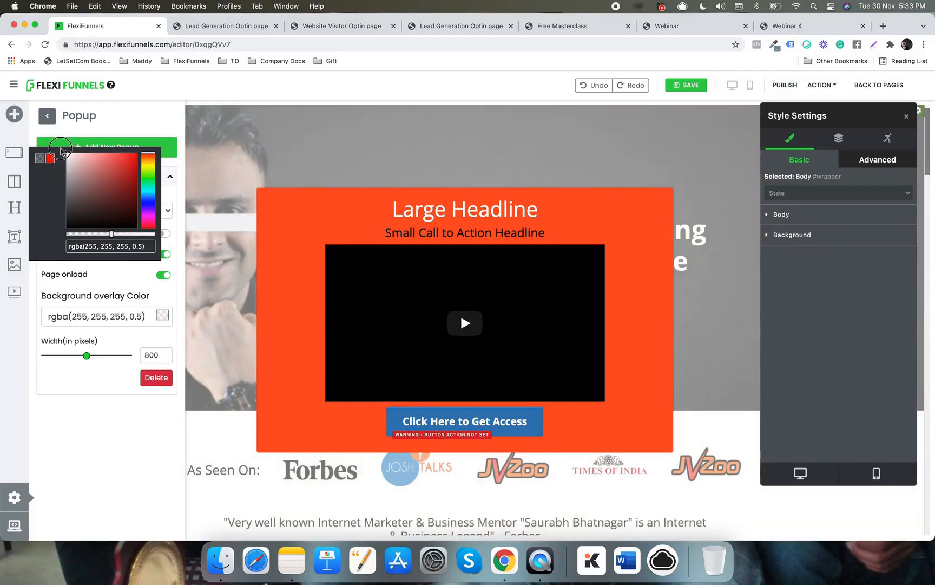
{"action": "mouse_move", "coordinate": [113, 234]}
{"action": "left_mouse_down"}
{"action": "mouse_move", "coordinate": [154, 234]}
{"action": "mouse_move", "coordinate": [92, 234]}
{"action": "mouse_move", "coordinate": [129, 233]}
{"action": "left_mouse_up"}
{"action": "left_click", "coordinate": [88, 386]}
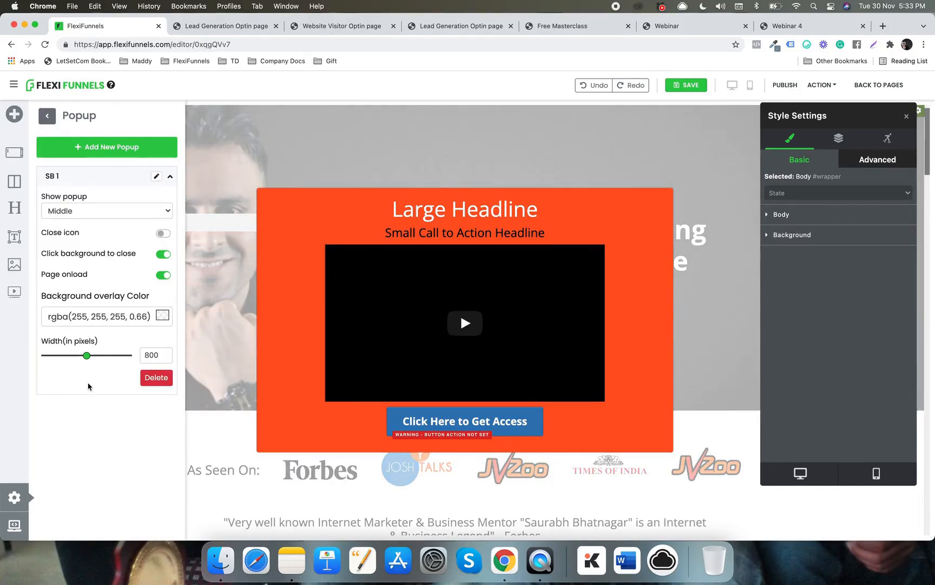
{"action": "left_click_drag", "start_coordinate": [86, 355], "coordinate": [93, 358]}
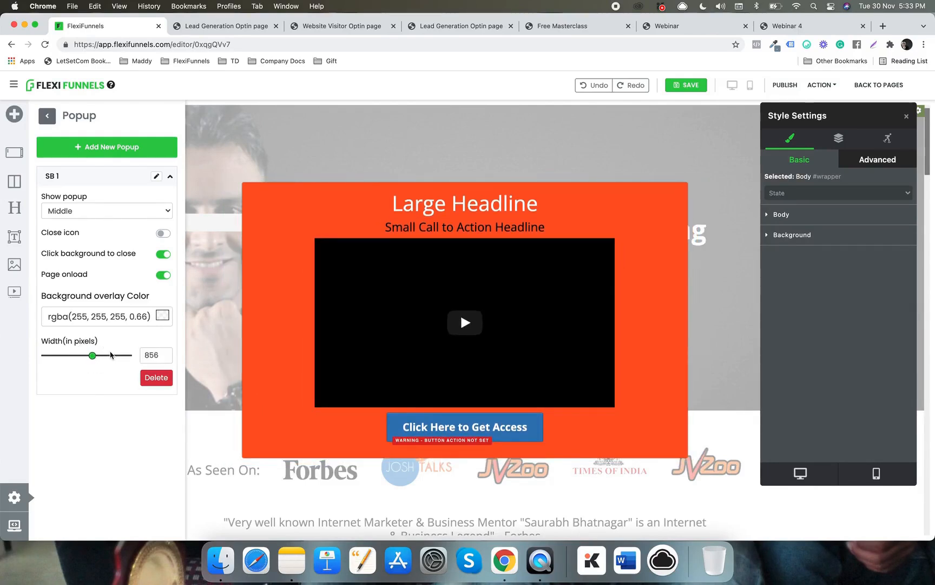
- Publish the page and open its live version
{"action": "left_click", "coordinate": [783, 86]}
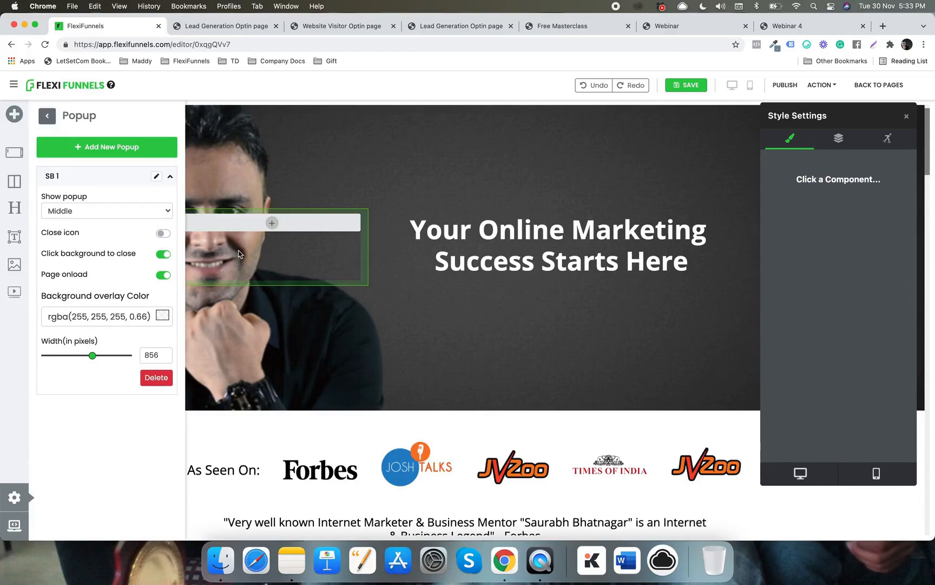
{"action": "left_click", "coordinate": [824, 84]}
{"action": "left_click", "coordinate": [788, 103]}
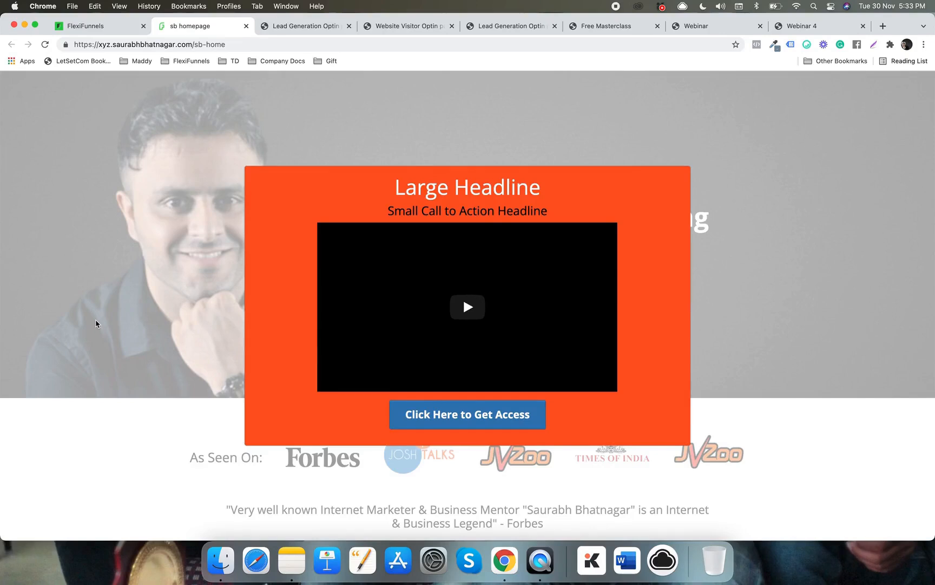
- Dismiss the popup on the live page through its background and look over the page content
{"action": "left_click", "coordinate": [818, 277]}
{"action": "scroll", "coordinate": [506, 282], "scroll_direction": "down", "scroll_amount": 15}
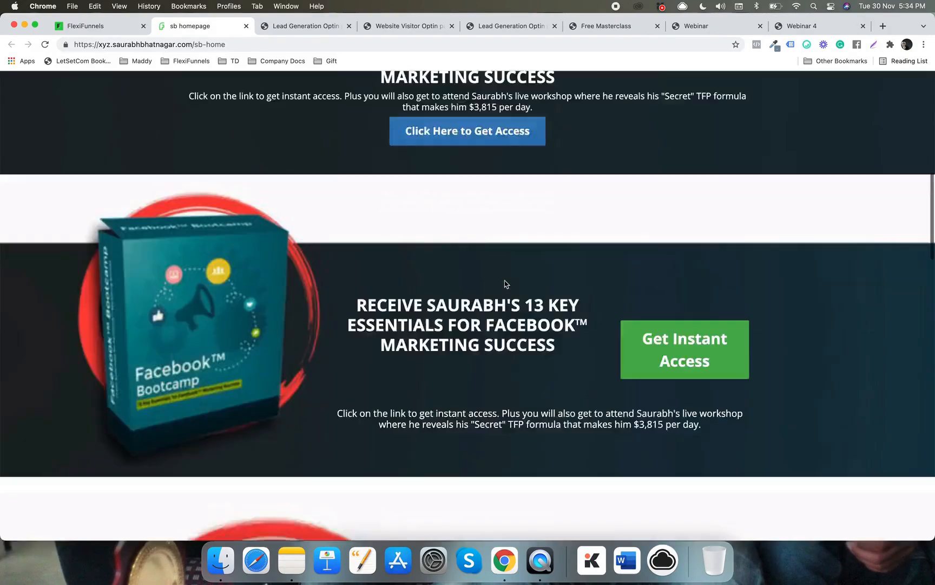
{"action": "scroll", "coordinate": [249, 82], "scroll_direction": "up", "scroll_amount": 15}
- Return to the editor and turn off Page onload for the SB 1 popup, leaving the popup settings
{"action": "left_click", "coordinate": [114, 24]}
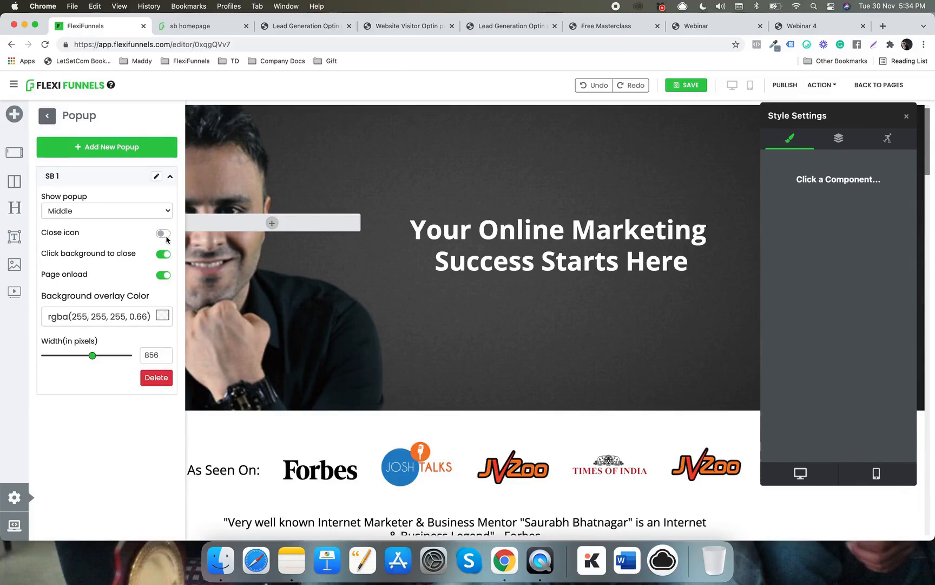
{"action": "left_click", "coordinate": [164, 276]}
{"action": "left_click", "coordinate": [48, 116]}
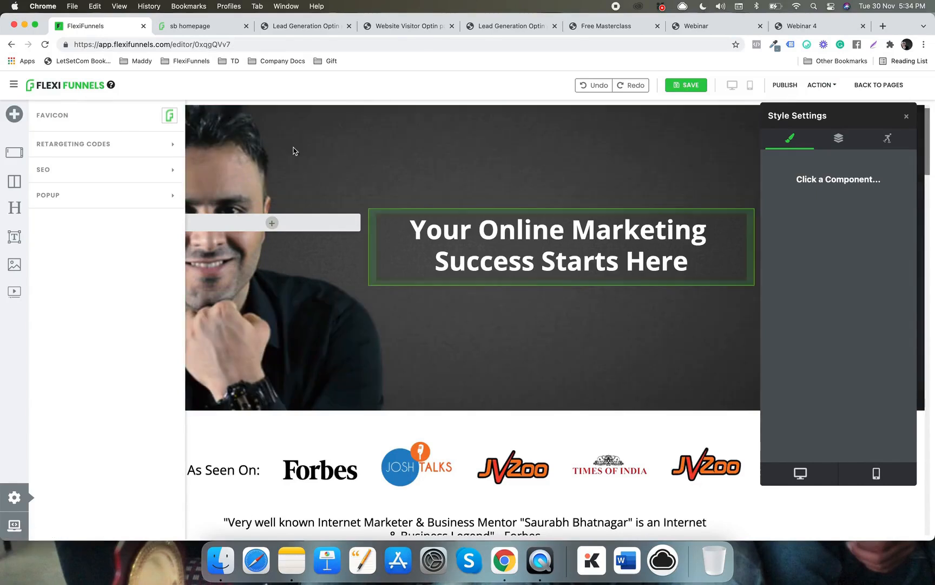
- Set the Get Instant Access button beside the 13 Key Essentials heading to open the SB 1 popup and publish the page
{"action": "left_click", "coordinate": [246, 122]}
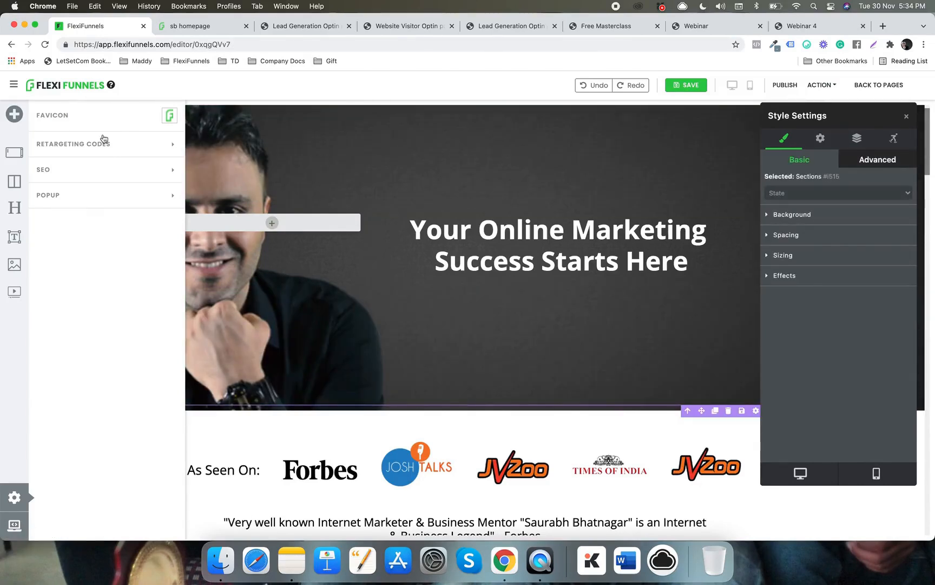
{"action": "left_click", "coordinate": [906, 116]}
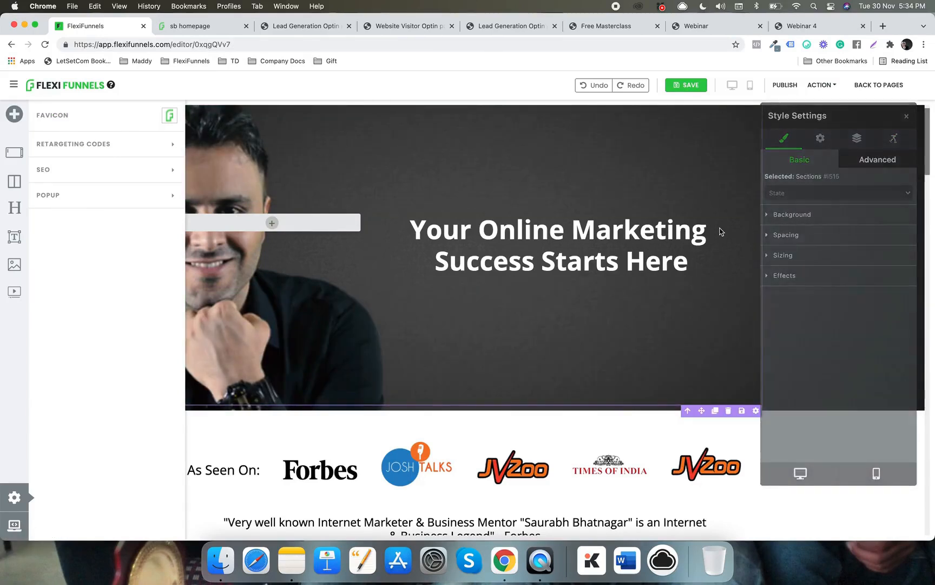
{"action": "scroll", "coordinate": [655, 277], "scroll_direction": "down", "scroll_amount": 2}
{"action": "scroll", "coordinate": [655, 278], "scroll_direction": "down", "scroll_amount": 10}
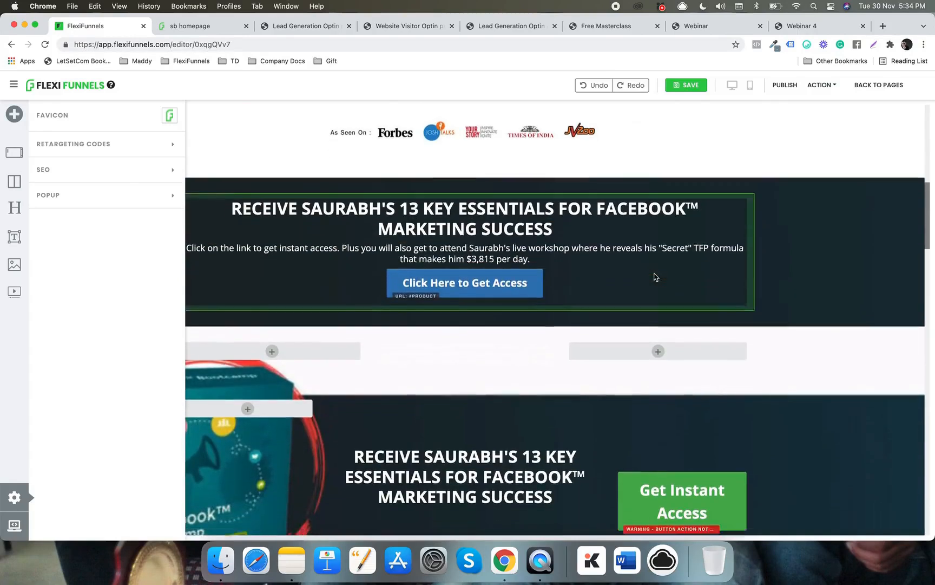
{"action": "scroll", "coordinate": [529, 273], "scroll_direction": "down", "scroll_amount": 5}
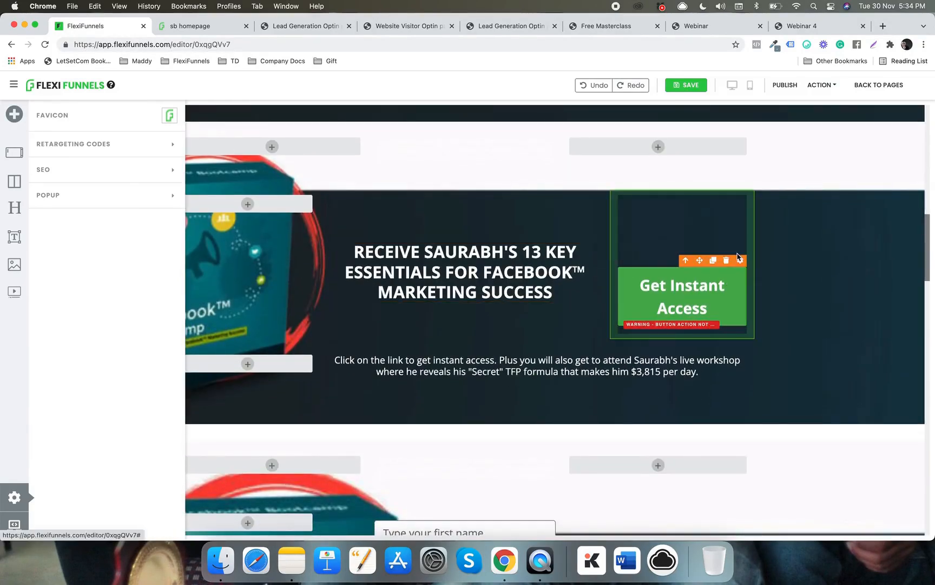
{"action": "left_click", "coordinate": [739, 260]}
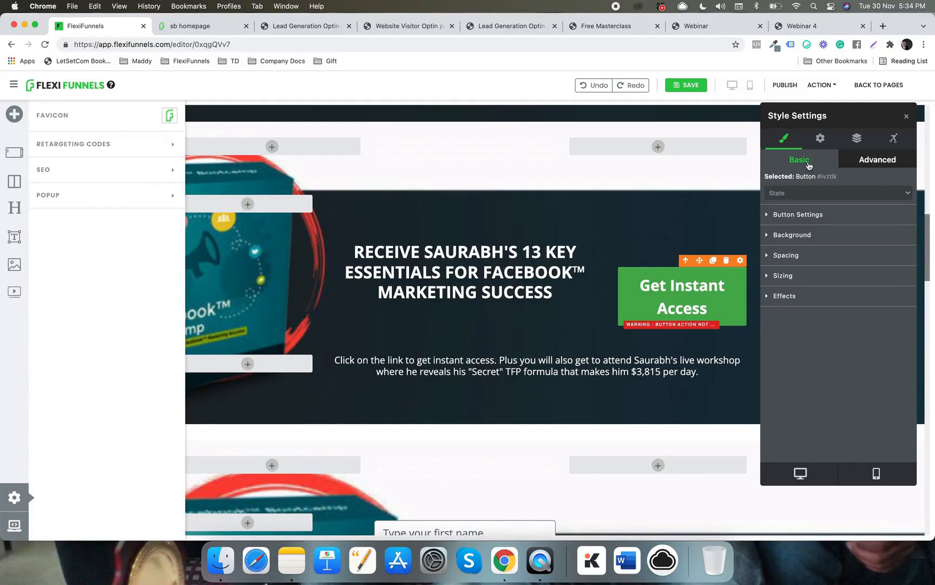
{"action": "left_click", "coordinate": [808, 215]}
{"action": "left_click", "coordinate": [820, 138]}
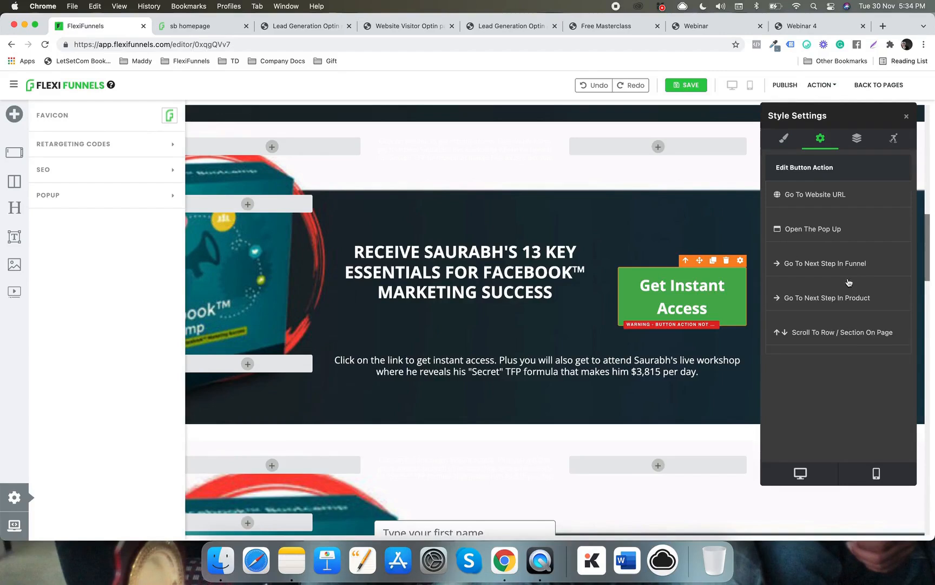
{"action": "left_click", "coordinate": [814, 230]}
{"action": "left_click", "coordinate": [820, 270]}
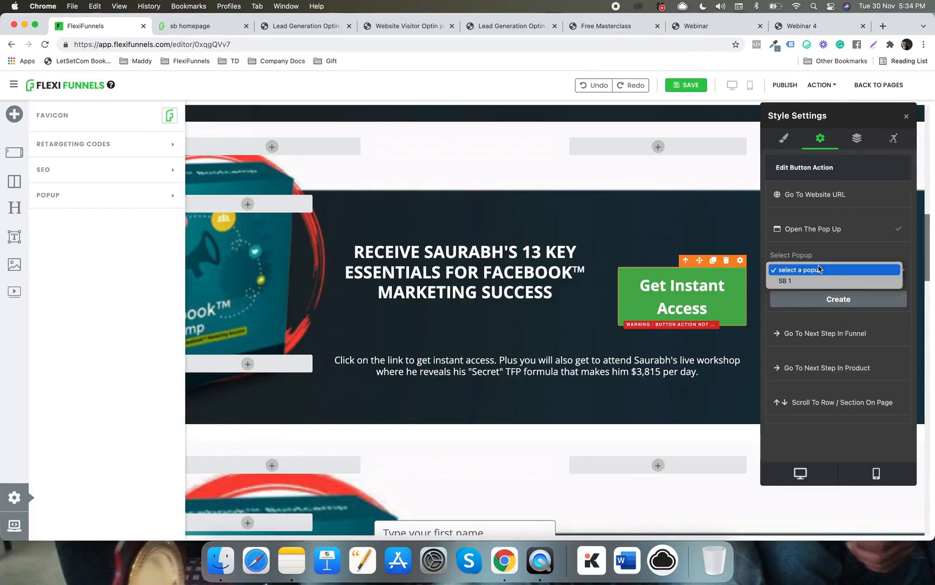
{"action": "left_click", "coordinate": [820, 280]}
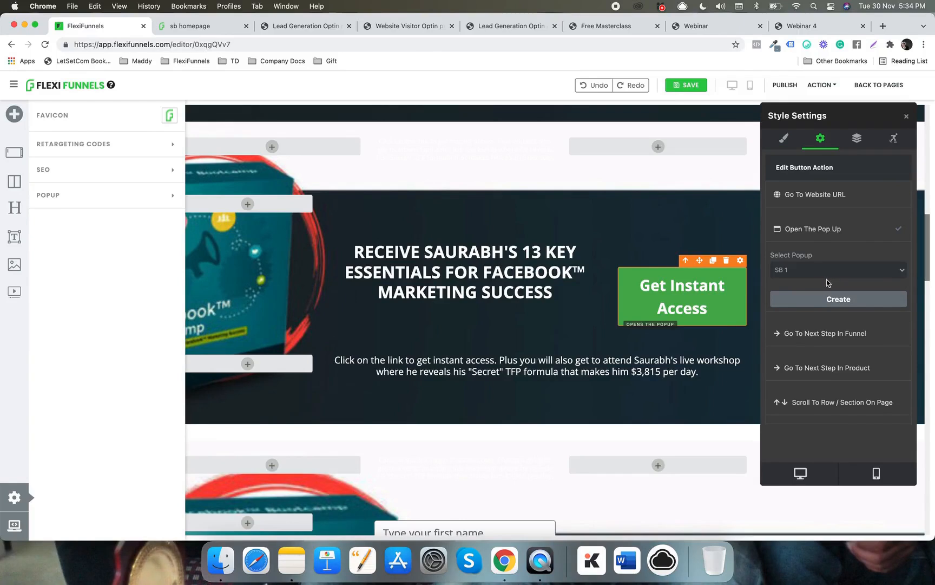
{"action": "left_click", "coordinate": [84, 196]}
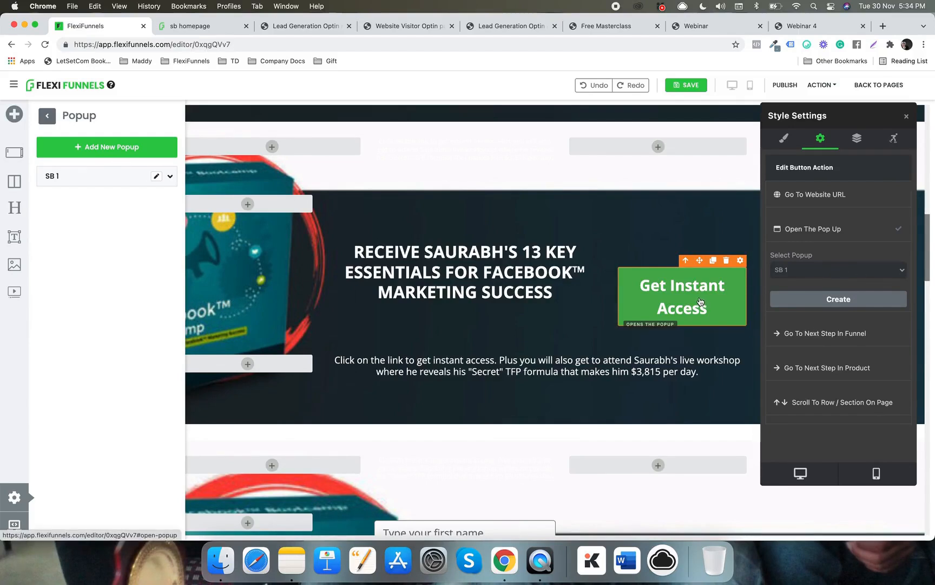
{"action": "left_click", "coordinate": [785, 85]}
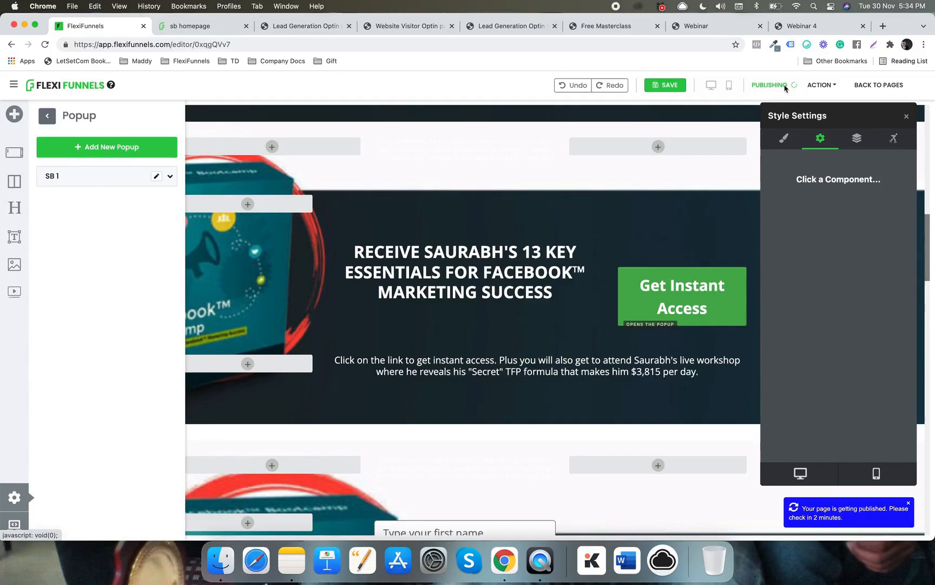
- Set the Get Instant Access button beside the contact form to open the SB 1 popup
{"action": "scroll", "coordinate": [536, 303], "scroll_direction": "down", "scroll_amount": 6}
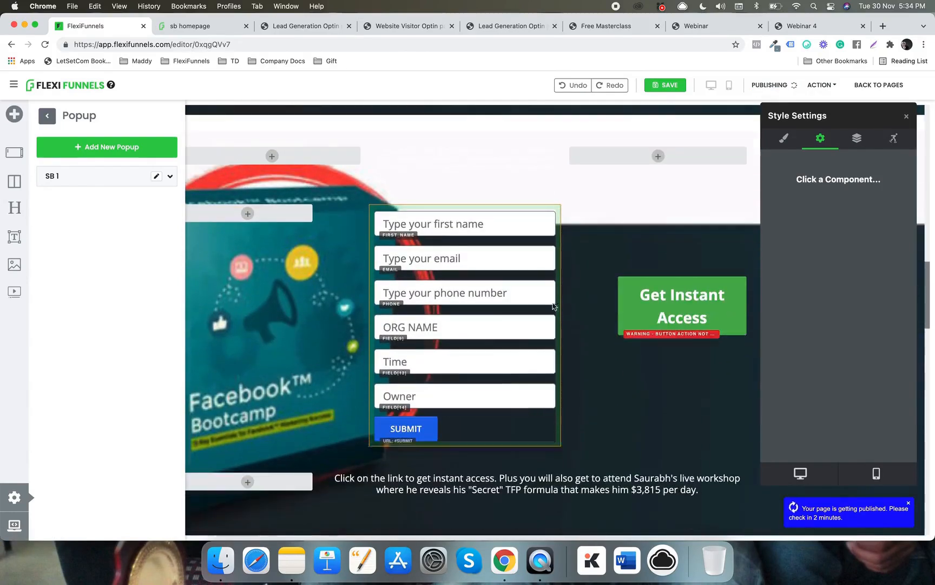
{"action": "left_click", "coordinate": [707, 301]}
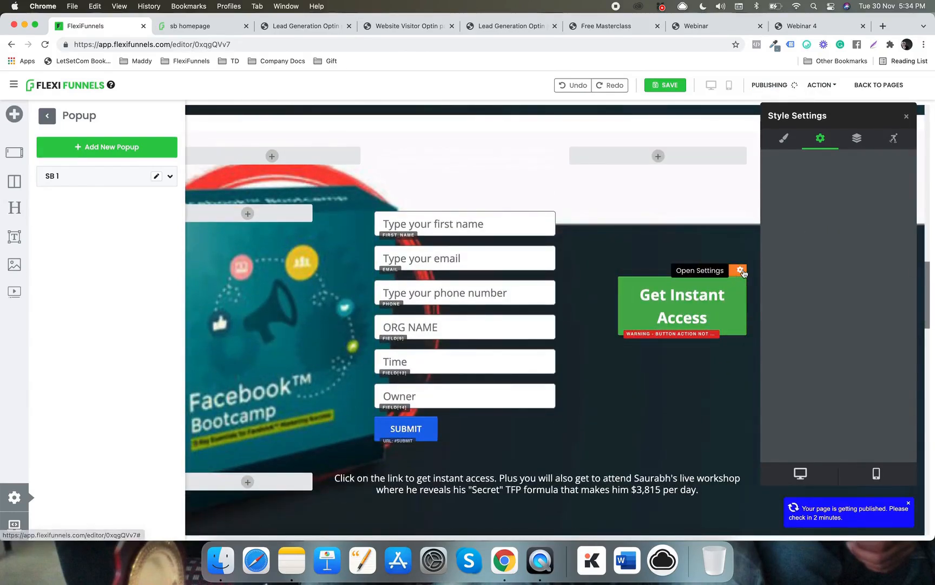
{"action": "left_click", "coordinate": [824, 238]}
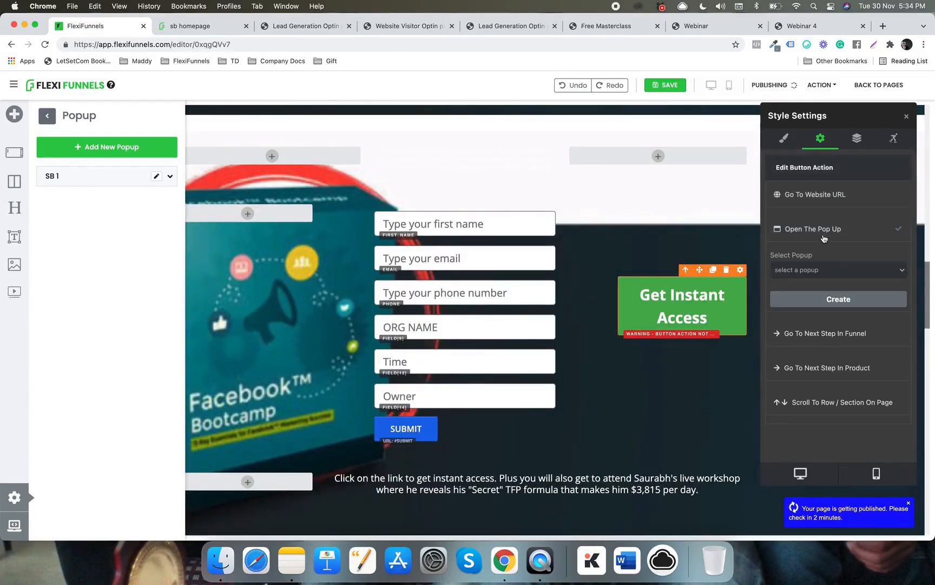
{"action": "left_click", "coordinate": [824, 271]}
{"action": "left_click", "coordinate": [831, 279]}
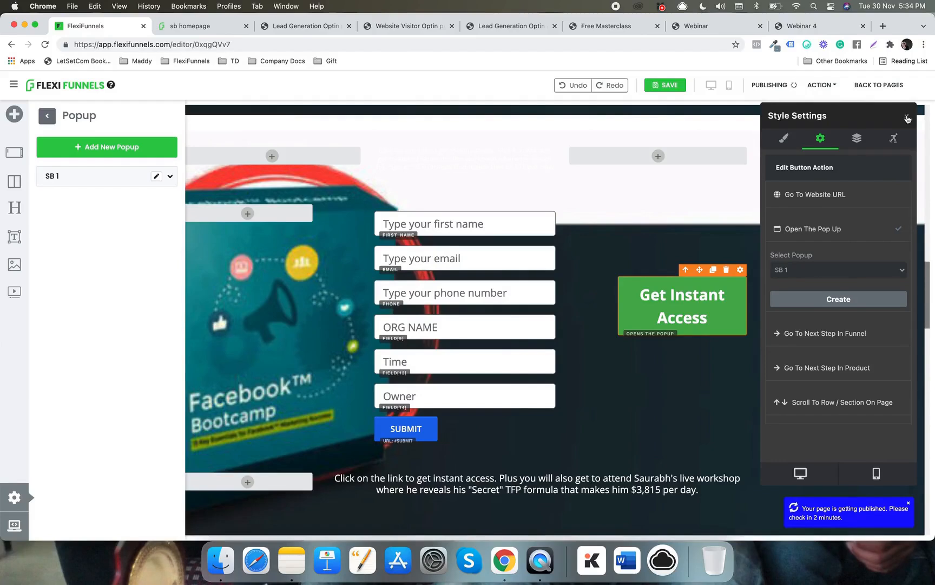
- Publish the page again and open its live version in place of the older live tab
{"action": "scroll", "coordinate": [639, 243], "scroll_direction": "up", "scroll_amount": 5}
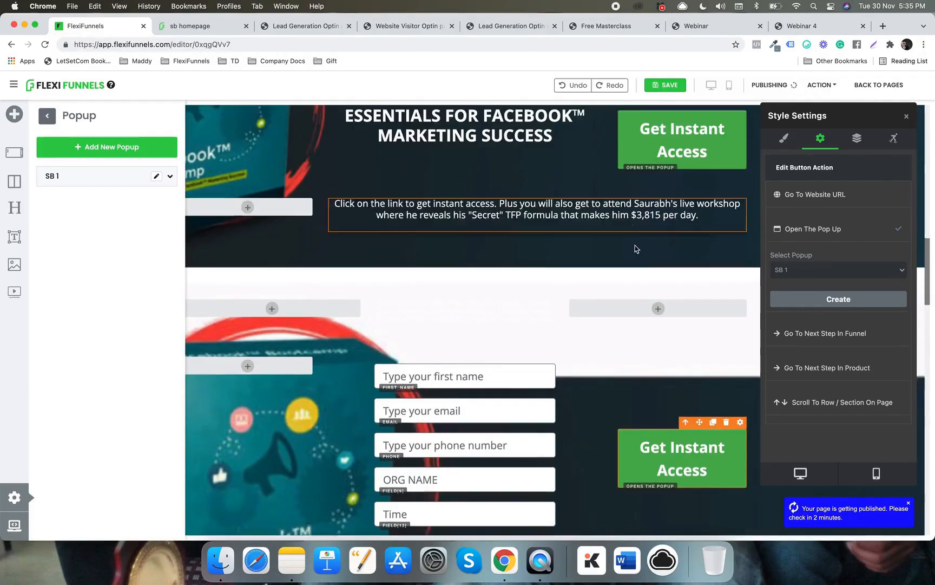
{"action": "scroll", "coordinate": [650, 310], "scroll_direction": "down", "scroll_amount": 2}
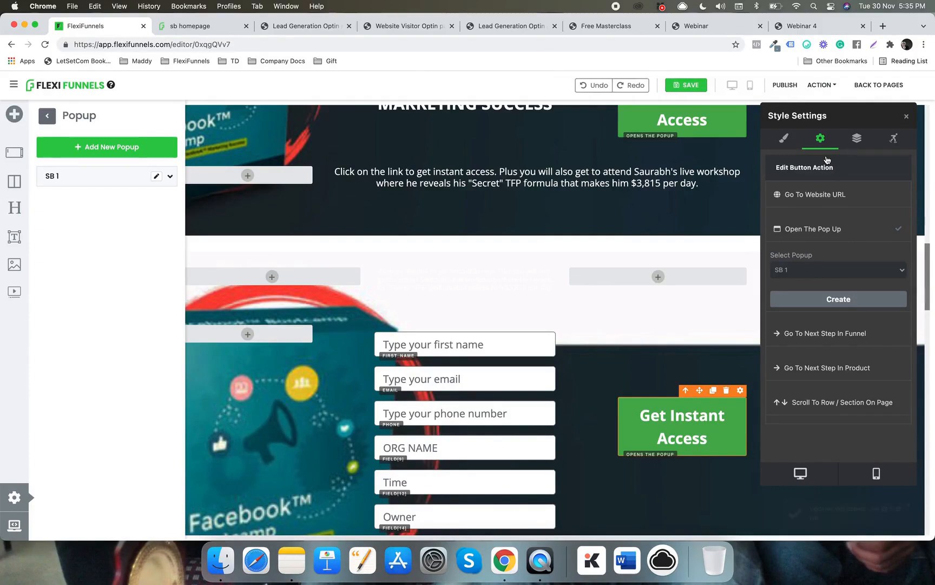
{"action": "left_click", "coordinate": [789, 90]}
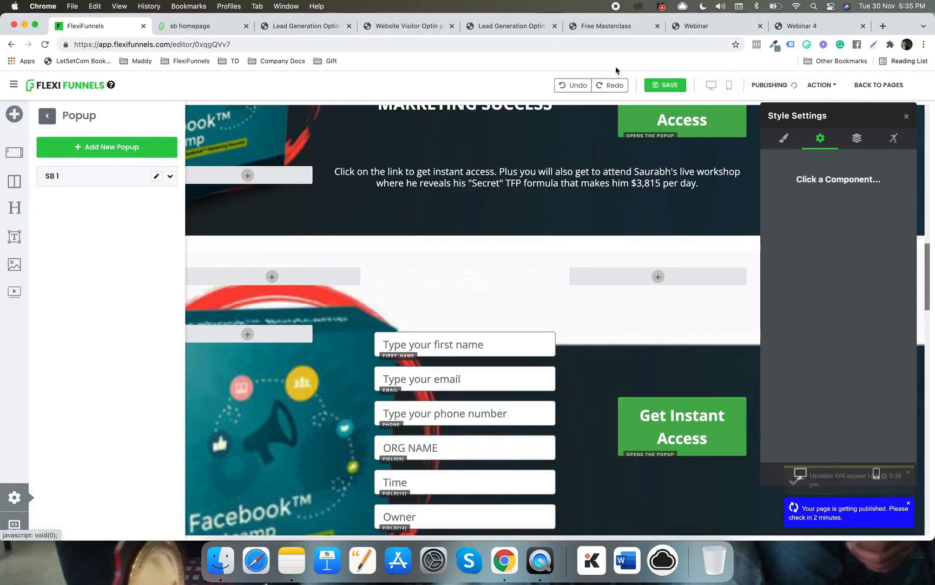
{"action": "left_click", "coordinate": [821, 85]}
{"action": "left_click", "coordinate": [798, 106]}
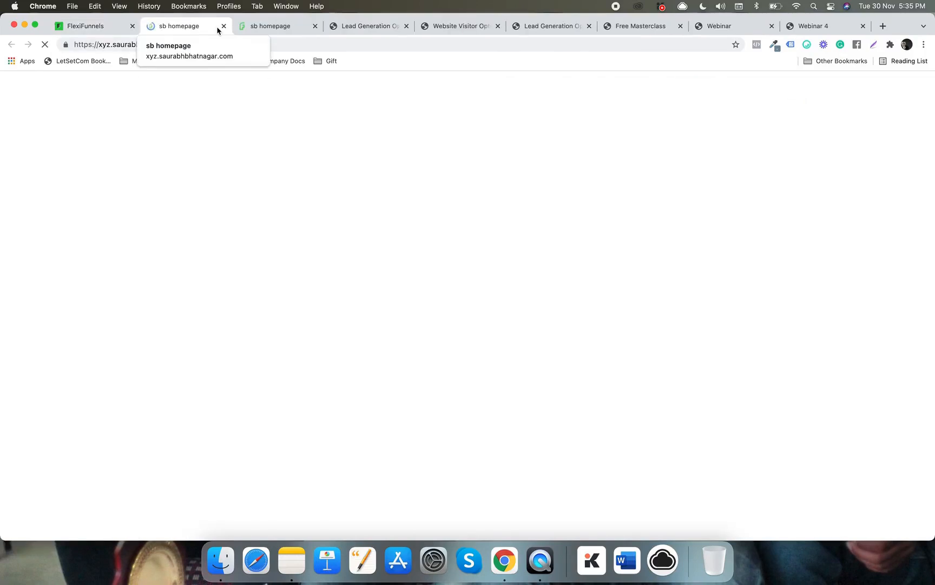
{"action": "left_click", "coordinate": [315, 26]}
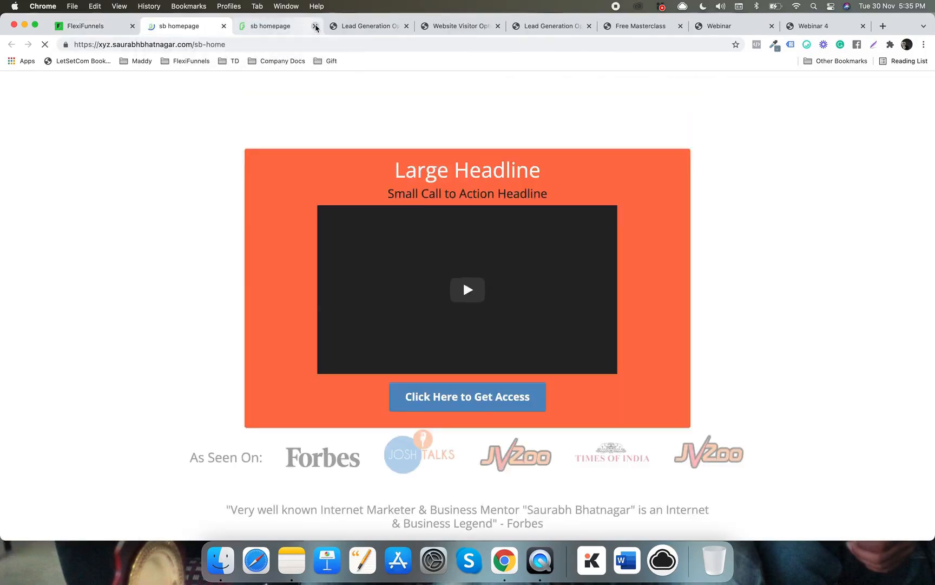
- Reload the live page, dismiss the initial popup and test the Get Instant Access button beside the 13 Key Essentials heading
{"action": "key", "text": "super+r"}
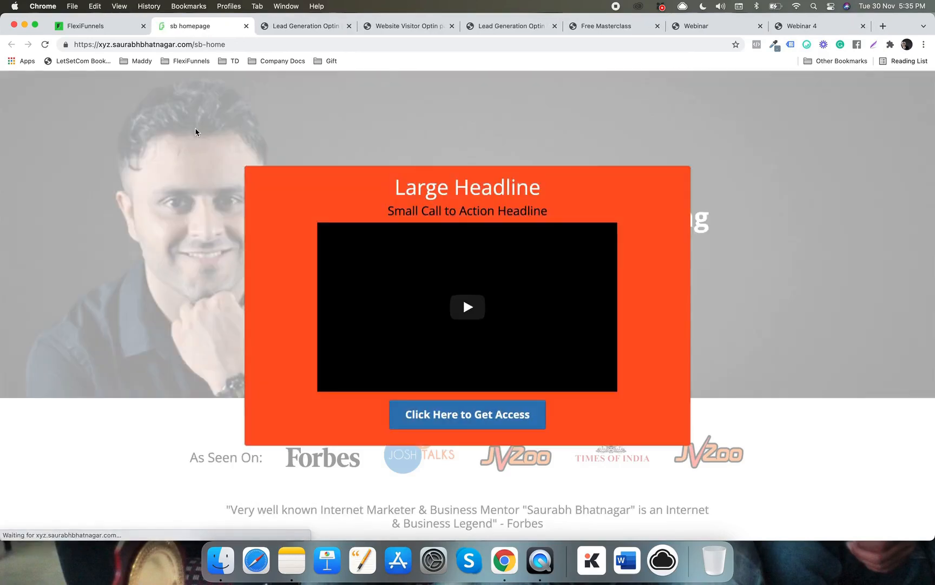
{"action": "left_click", "coordinate": [195, 129]}
{"action": "scroll", "coordinate": [456, 224], "scroll_direction": "down", "scroll_amount": 1}
{"action": "scroll", "coordinate": [456, 224], "scroll_direction": "down", "scroll_amount": 10}
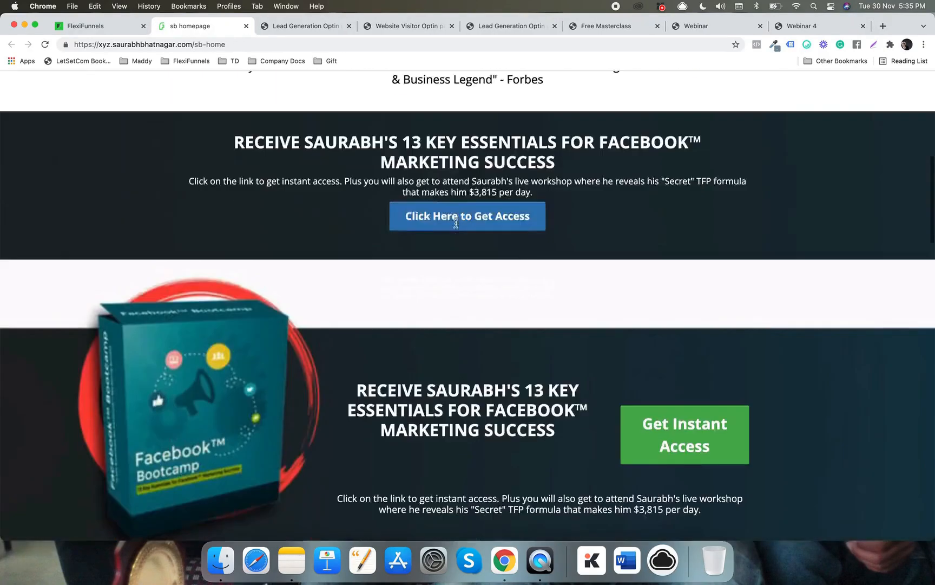
{"action": "left_click", "coordinate": [656, 242]}
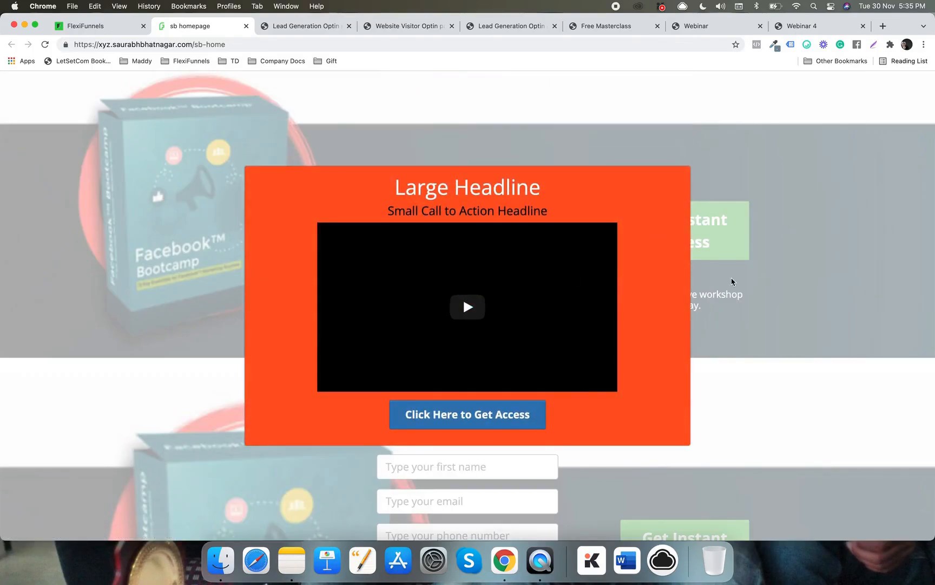
- Dismiss the popup and test the Get Instant Access button beside the contact form on the live page
{"action": "left_click", "coordinate": [757, 293]}
{"action": "scroll", "coordinate": [757, 292], "scroll_direction": "down", "scroll_amount": 5}
{"action": "left_click", "coordinate": [669, 225]}
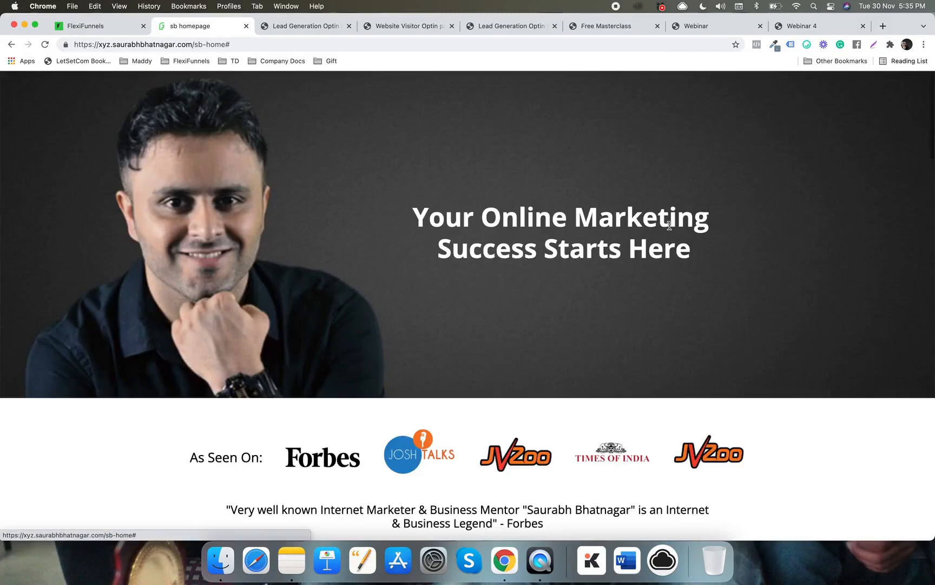
{"action": "scroll", "coordinate": [669, 239], "scroll_direction": "down", "scroll_amount": 1}
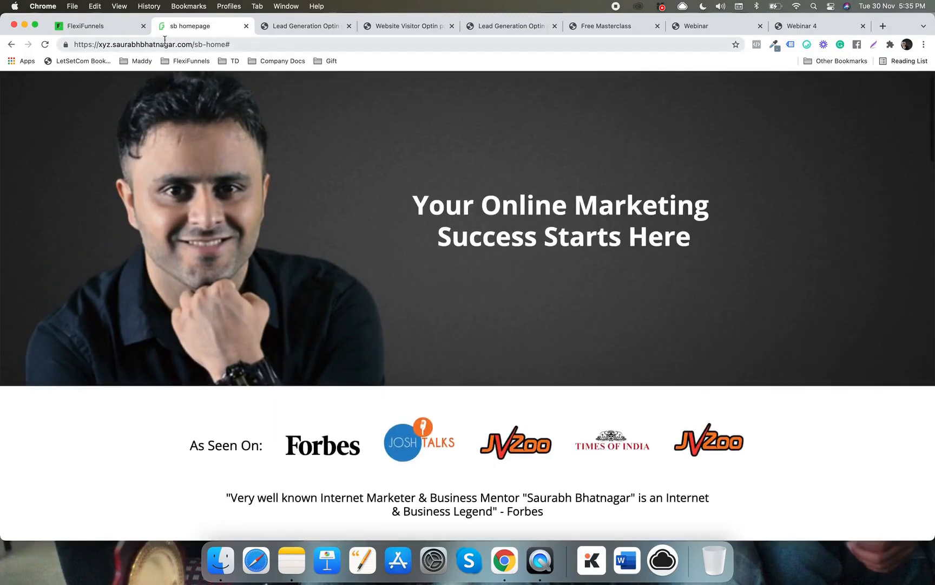
- Check the publishing status in the editor and reload the live page
{"action": "left_click", "coordinate": [110, 24]}
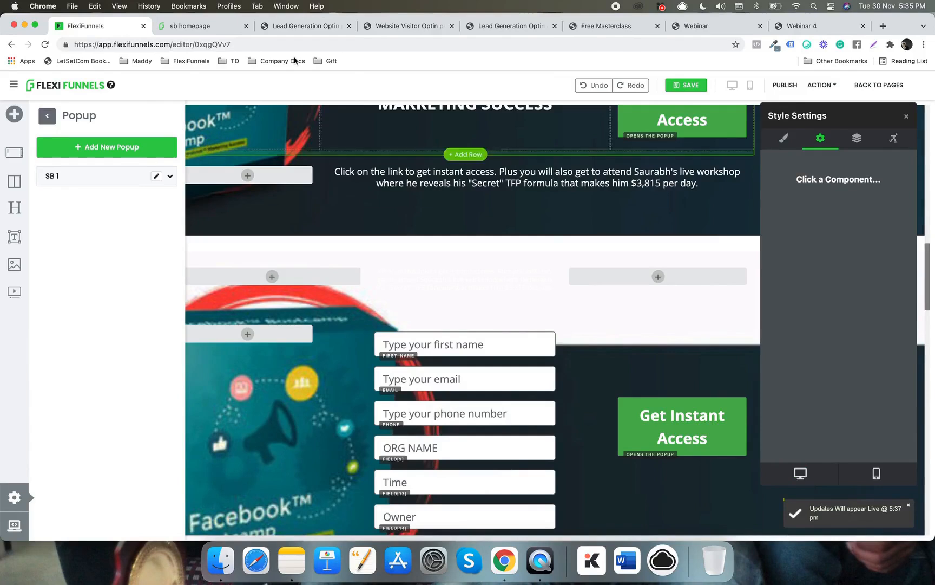
{"action": "left_click", "coordinate": [219, 27]}
{"action": "key", "text": "super+r"}
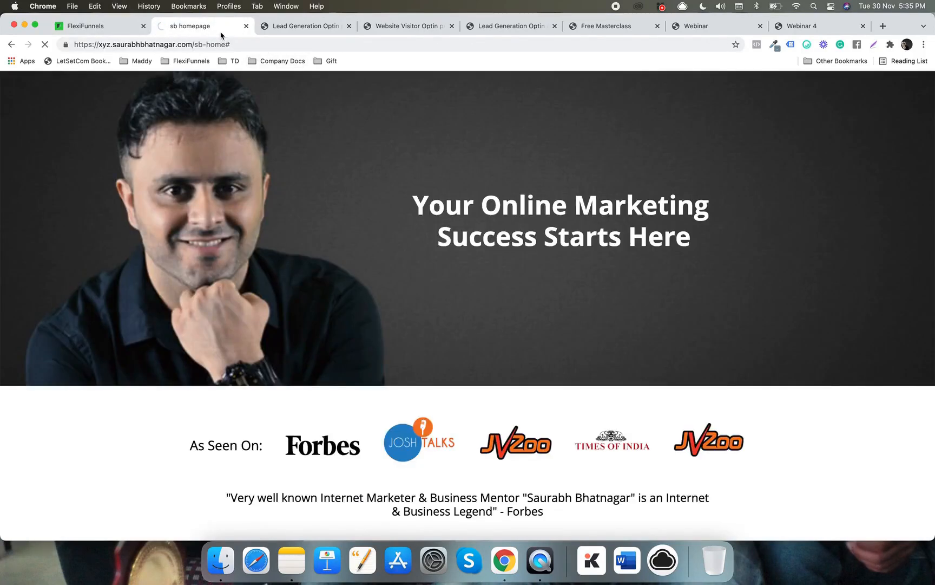
- Test the form section's Get Instant Access button again, dismiss its popup and look over the live page
{"action": "left_click", "coordinate": [200, 197]}
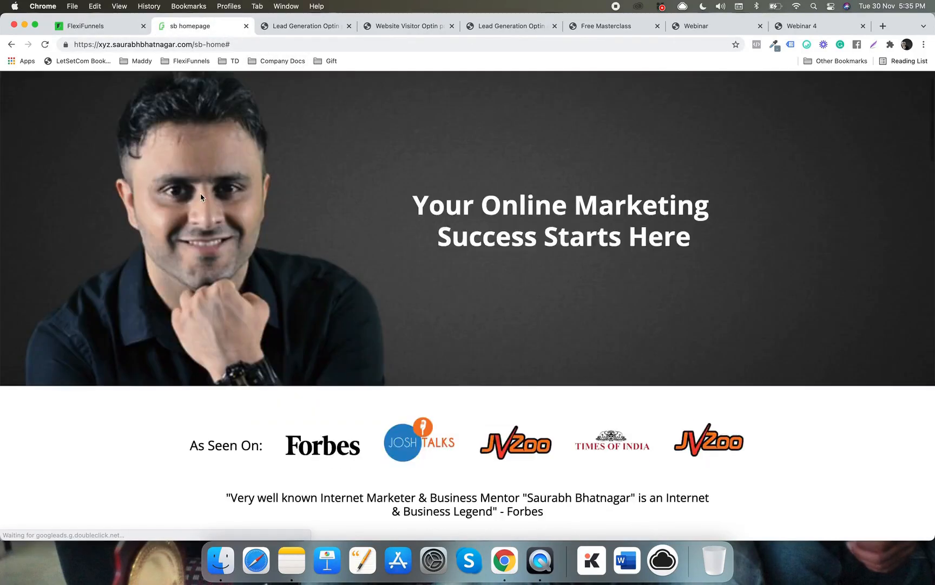
{"action": "scroll", "coordinate": [200, 197], "scroll_direction": "down", "scroll_amount": 15}
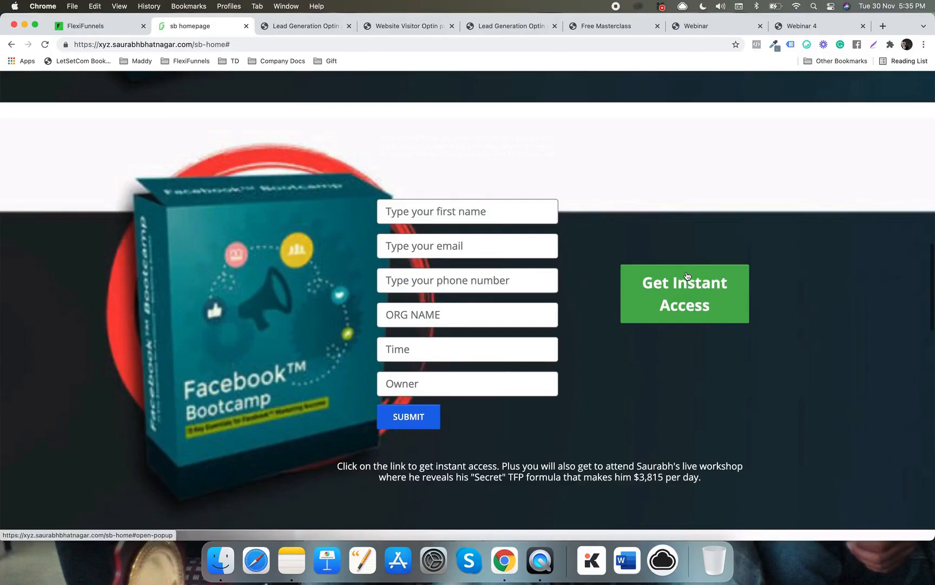
{"action": "left_click", "coordinate": [687, 276]}
{"action": "left_click", "coordinate": [121, 234]}
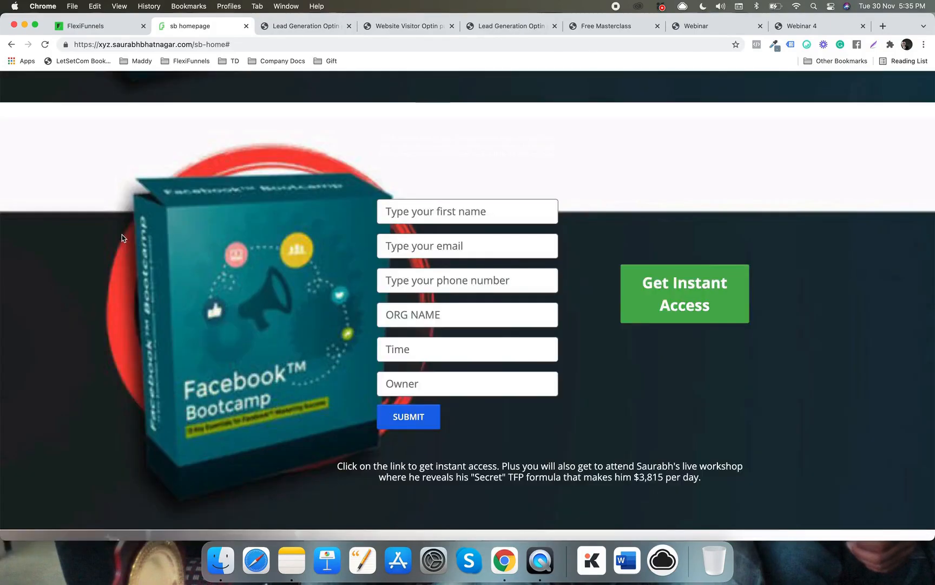
{"action": "scroll", "coordinate": [122, 234], "scroll_direction": "down", "scroll_amount": 10}
{"action": "scroll", "coordinate": [121, 234], "scroll_direction": "up", "scroll_amount": 15}
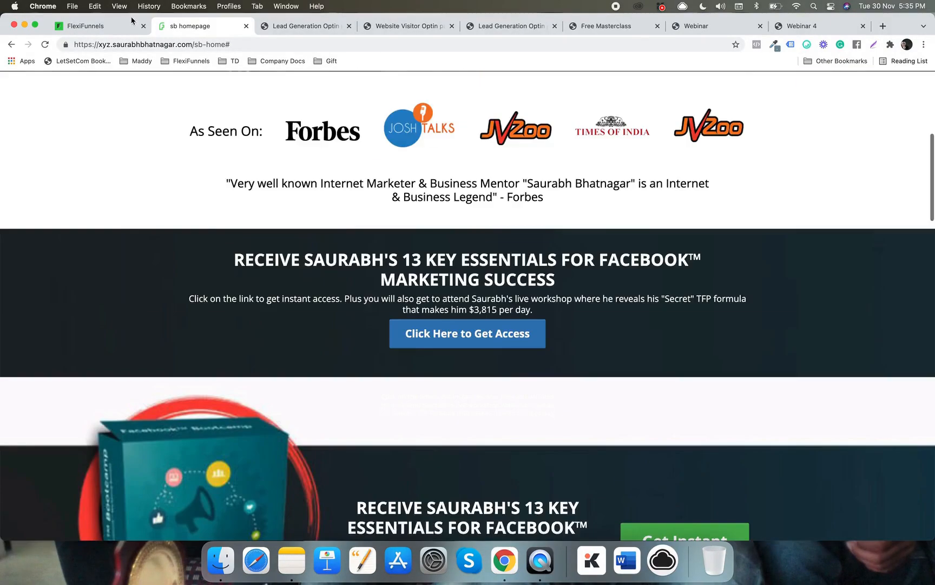
{"action": "scroll", "coordinate": [151, 160], "scroll_direction": "up", "scroll_amount": 8}
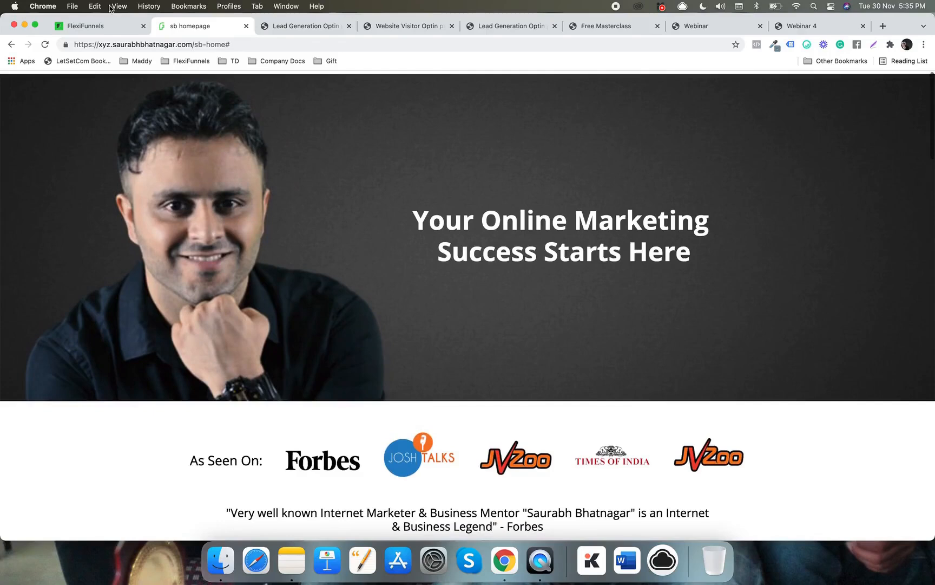
- Return to the page editor and open the settings of the JVZoo logo between the Josh Talks and Times of India logos
{"action": "left_click", "coordinate": [112, 30]}
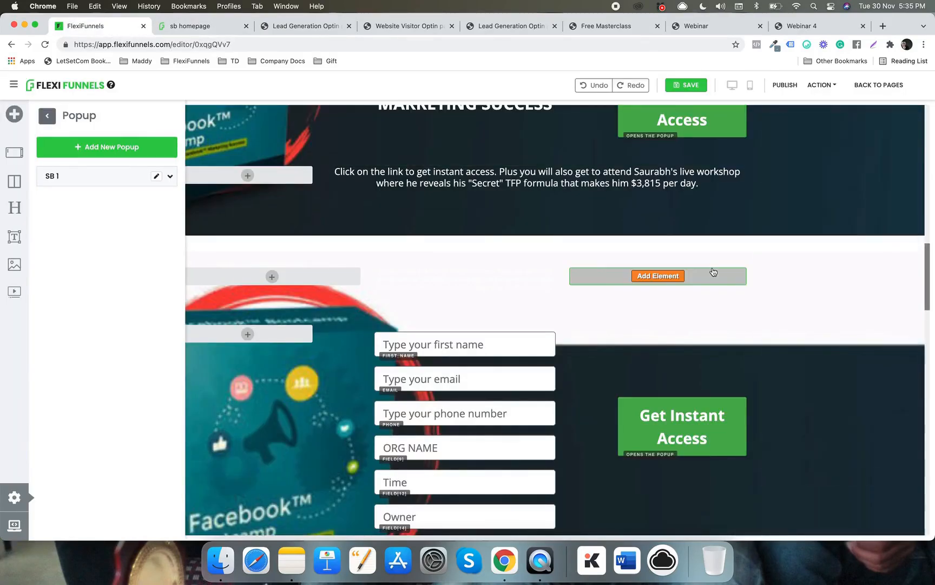
{"action": "scroll", "coordinate": [713, 272], "scroll_direction": "down", "scroll_amount": 10}
{"action": "scroll", "coordinate": [712, 271], "scroll_direction": "down", "scroll_amount": 15}
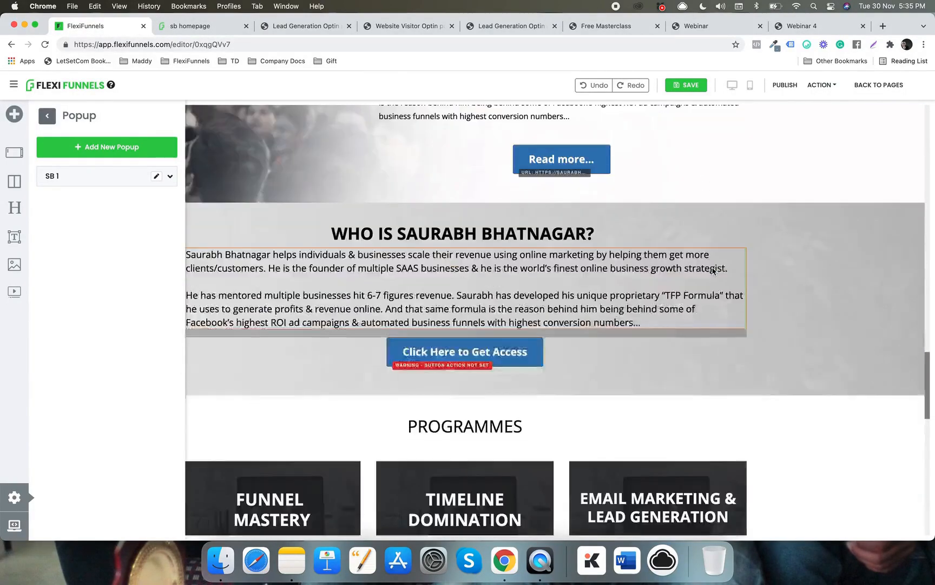
{"action": "scroll", "coordinate": [712, 271], "scroll_direction": "up", "scroll_amount": 20}
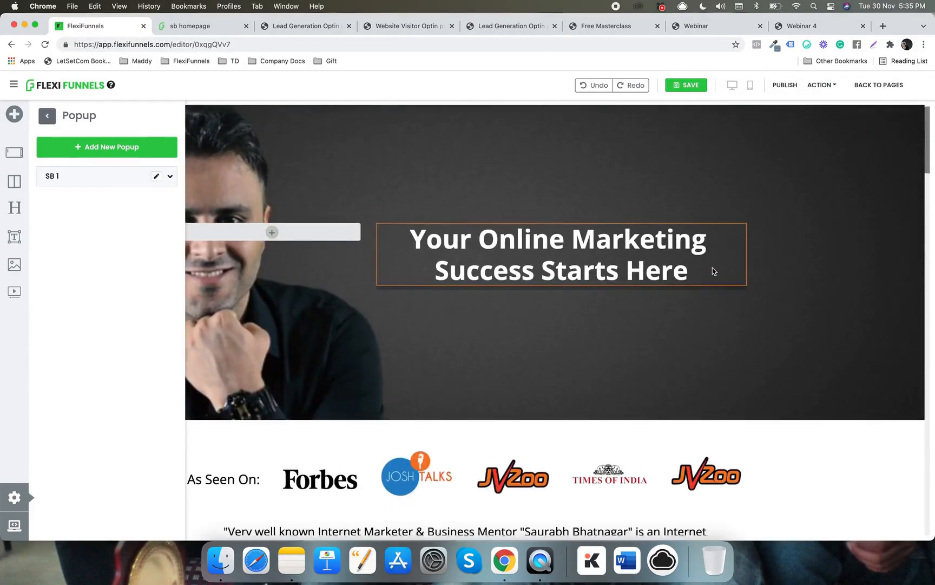
{"action": "scroll", "coordinate": [712, 270], "scroll_direction": "down", "scroll_amount": 3}
{"action": "left_click", "coordinate": [515, 344]}
{"action": "left_click", "coordinate": [542, 317]}
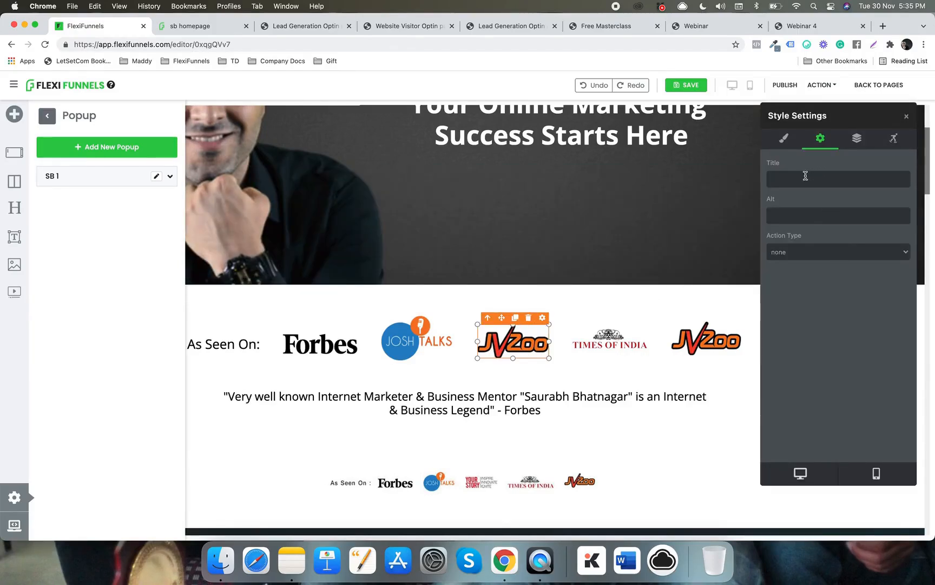
- Set the JVZoo logo's action type to open popup and select the SB 1 popup
{"action": "left_click", "coordinate": [809, 250]}
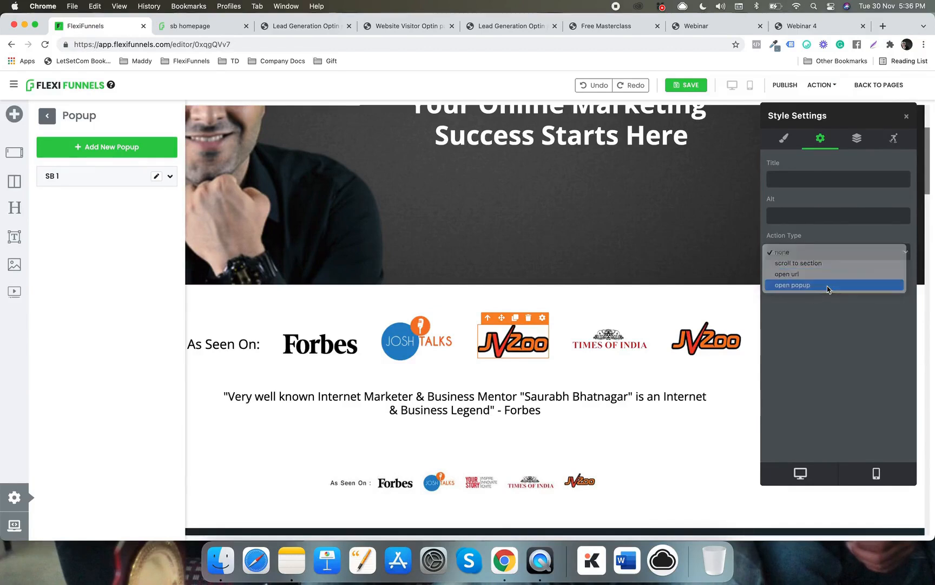
{"action": "left_click", "coordinate": [827, 286]}
{"action": "left_click", "coordinate": [814, 295]}
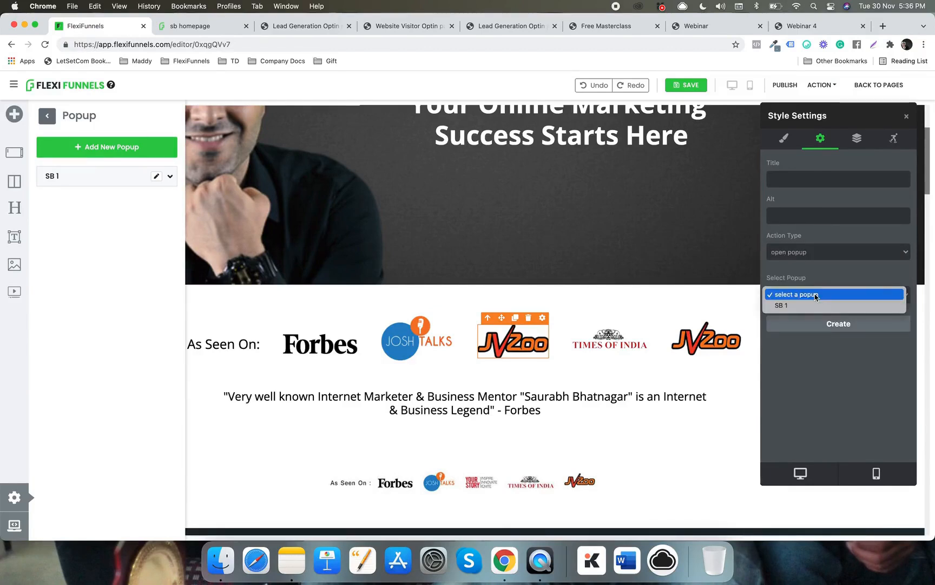
{"action": "left_click", "coordinate": [812, 305]}
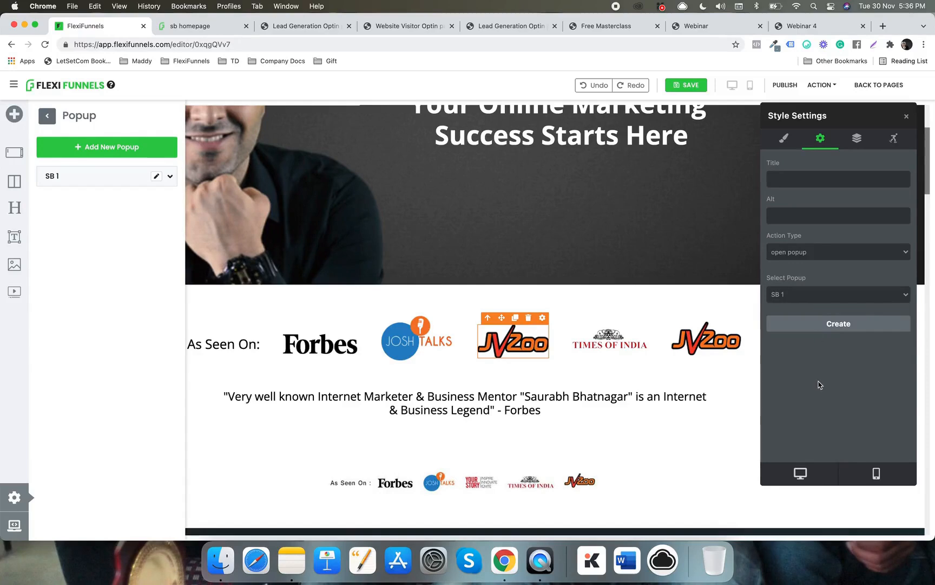
- Publish the page, check the live page and the publishing status, and open the published URL from the editor
{"action": "left_click", "coordinate": [772, 89]}
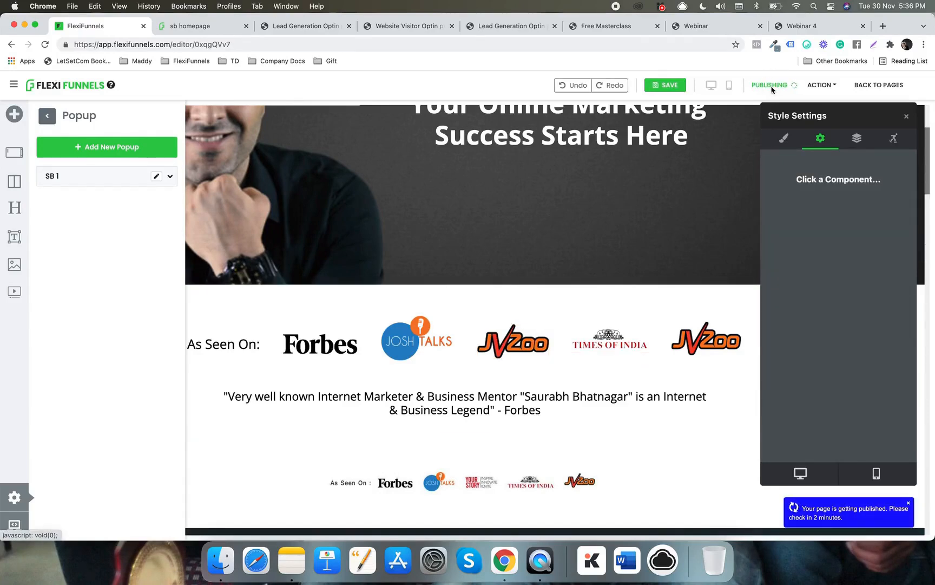
{"action": "left_click", "coordinate": [215, 23]}
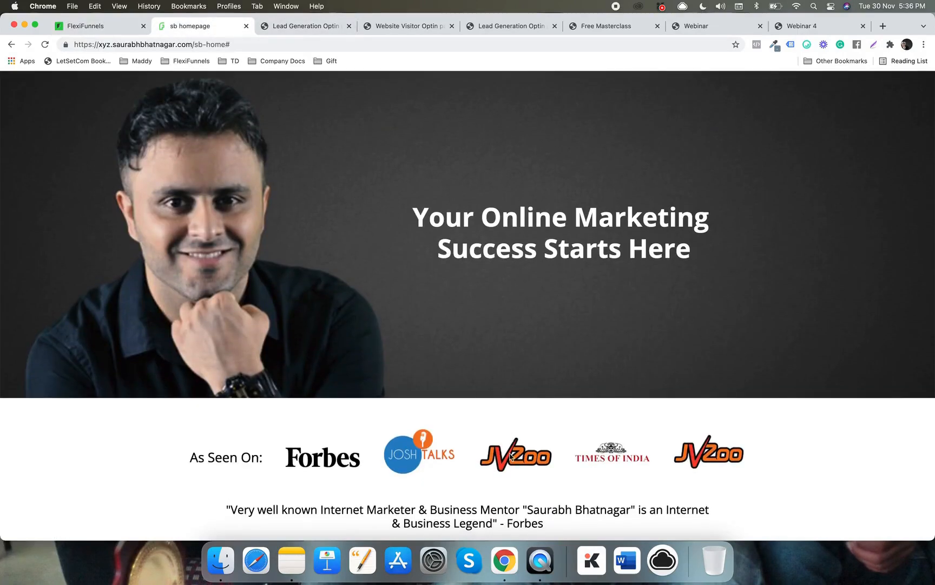
{"action": "left_click", "coordinate": [96, 27]}
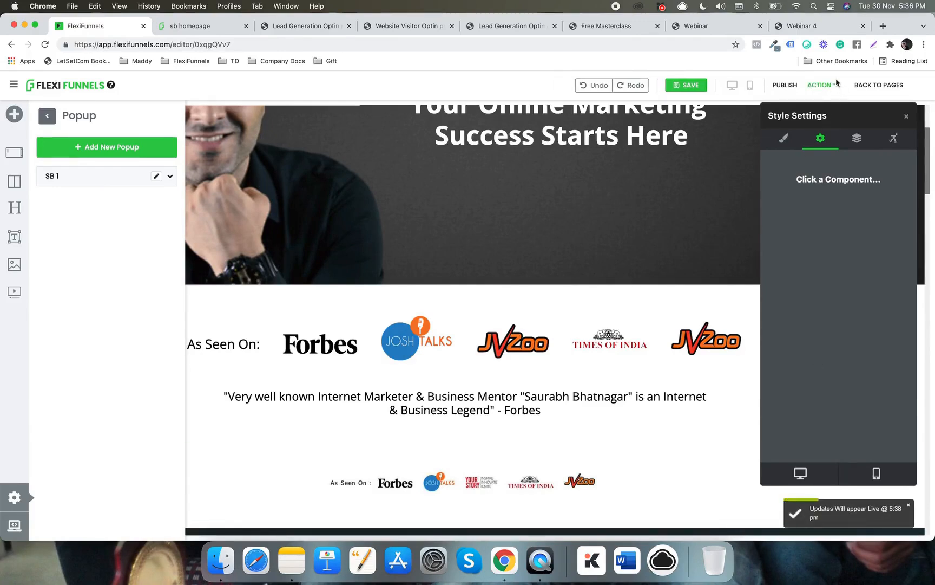
{"action": "left_click", "coordinate": [821, 85]}
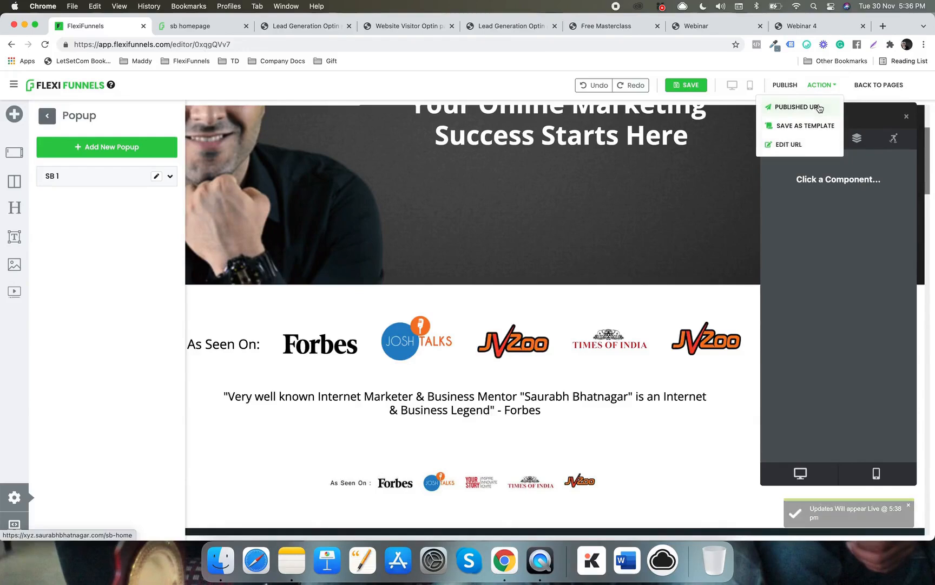
{"action": "left_click", "coordinate": [815, 108]}
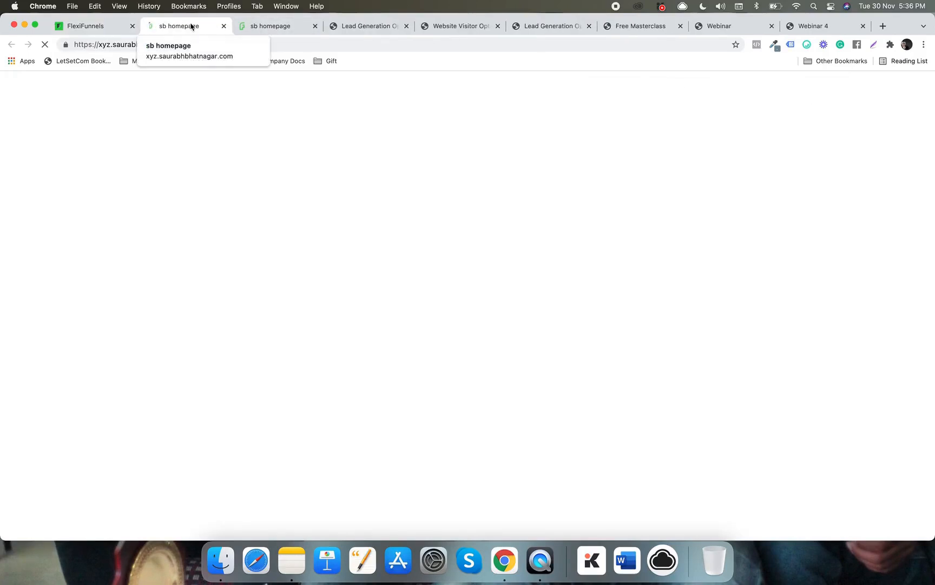